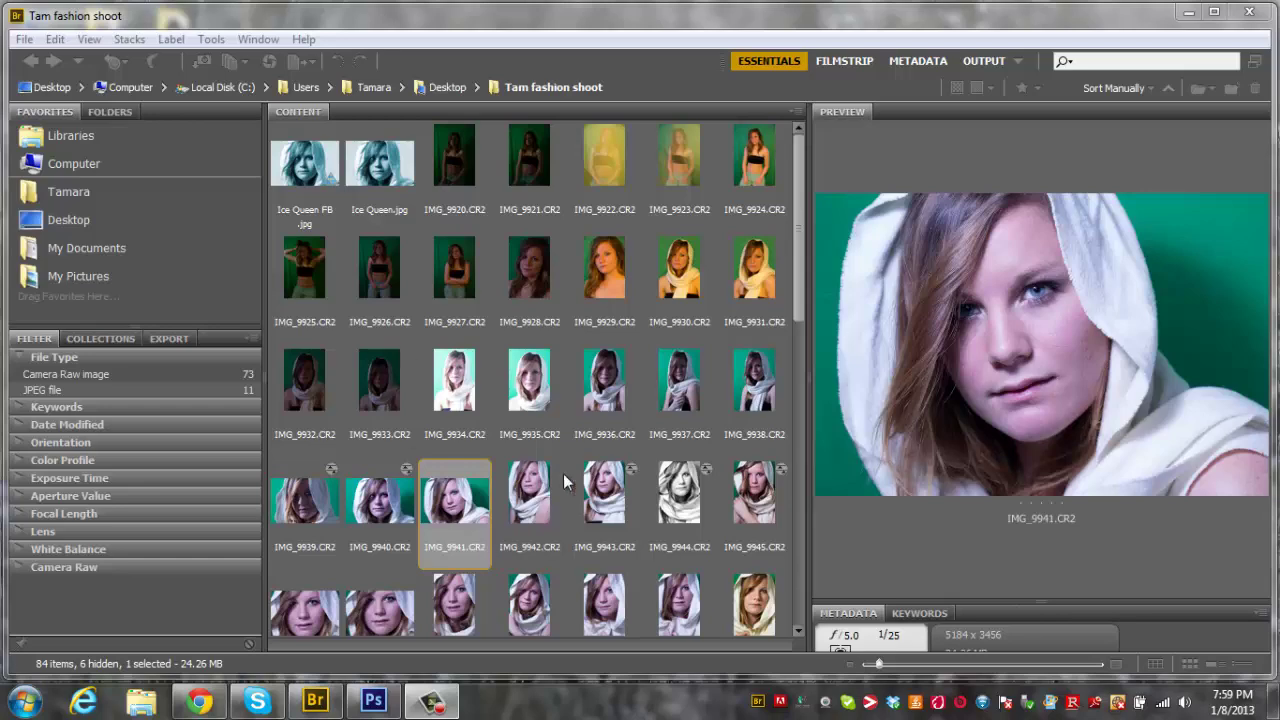
Open IMG_9941.CR2 from Bridge's Content panel into Camera Raw
double_click(447, 495)
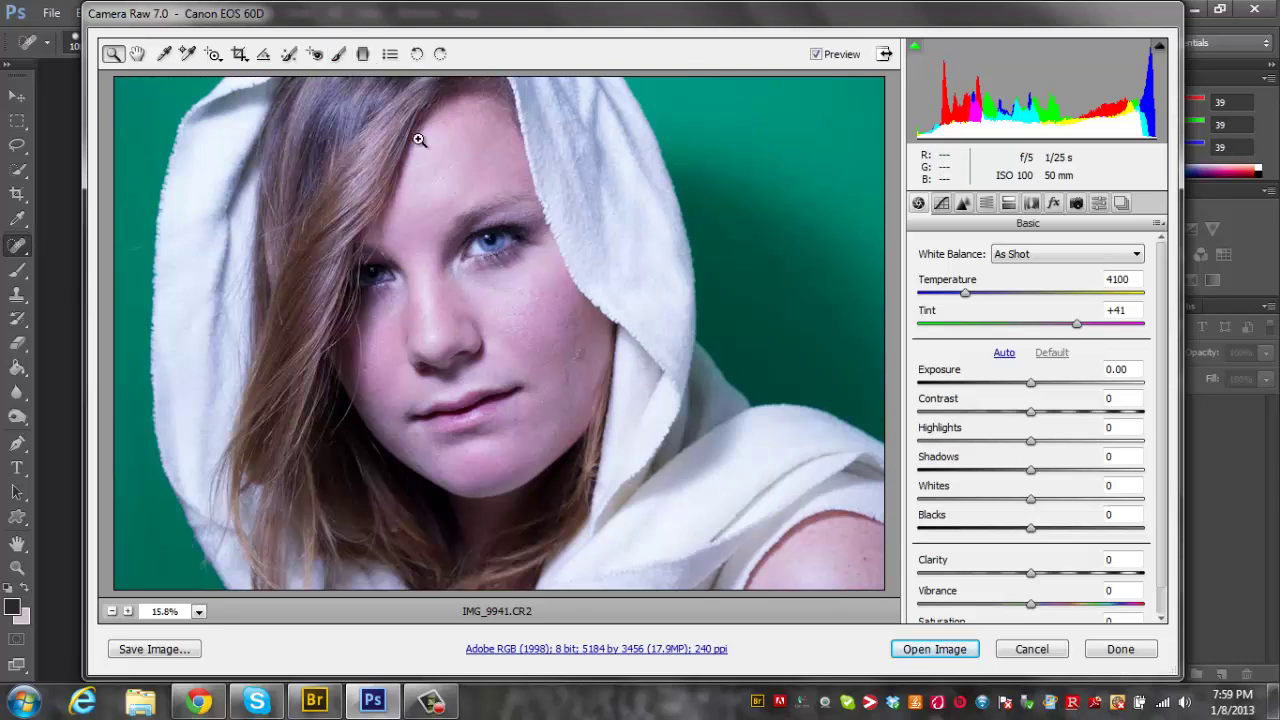
Zoom the Camera Raw preview to 33.3% around the eyes
left_click(414, 266)
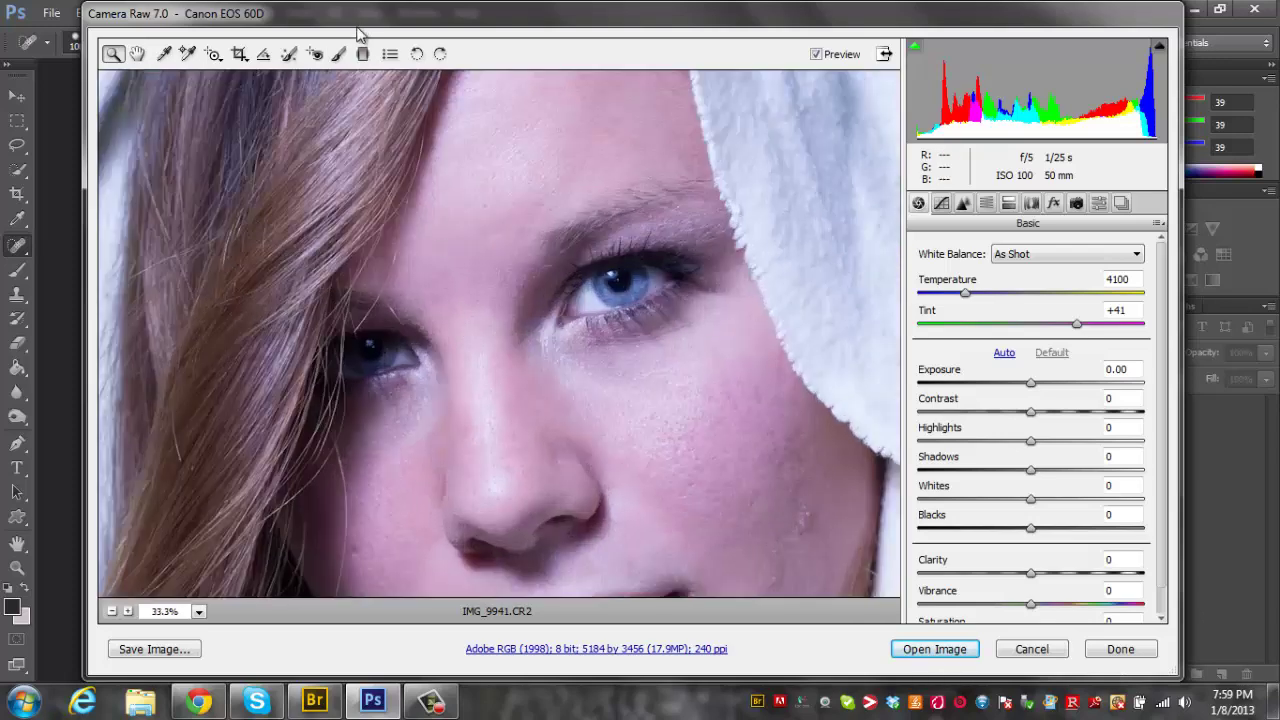
Set up an Adjustment Brush with Saturation 0, Noise Reduction +20, Clarity +80 and size 6
left_click(339, 53)
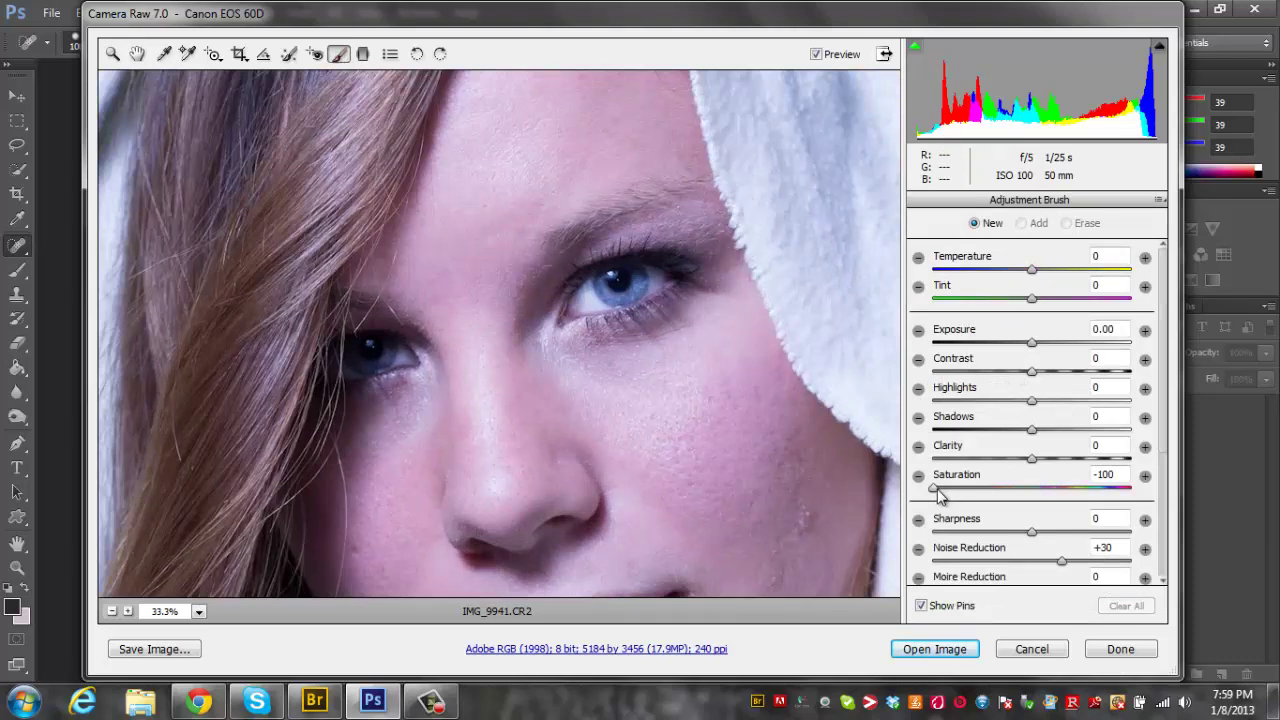
left_click_drag(940, 495, 1036, 490)
left_click_drag(1063, 563, 1058, 568)
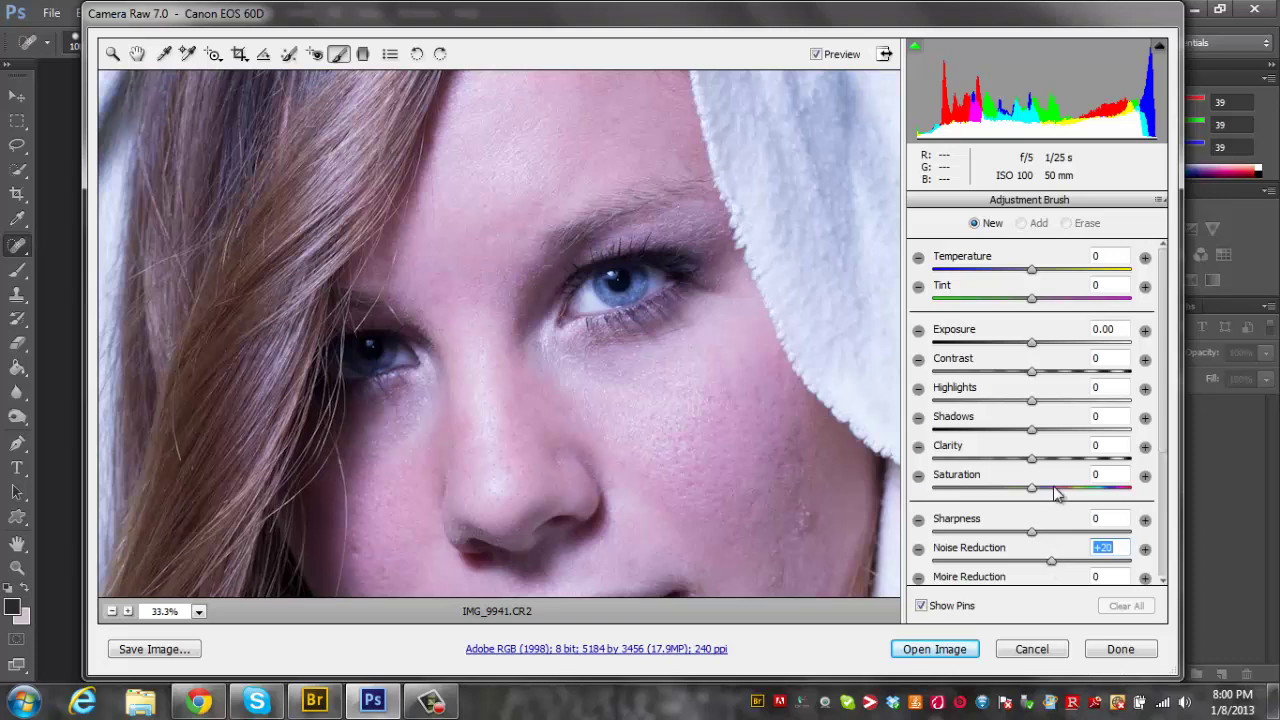
left_click_drag(1035, 468, 1106, 470)
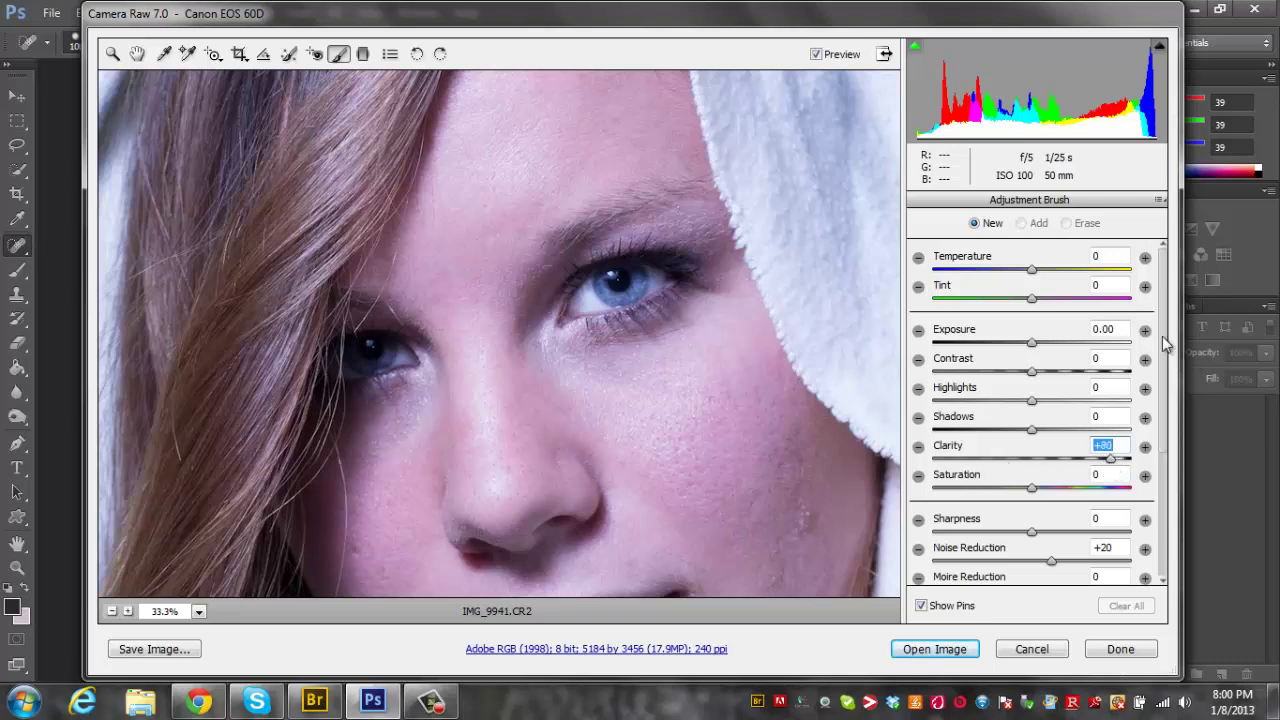
left_click_drag(1165, 338, 1165, 548)
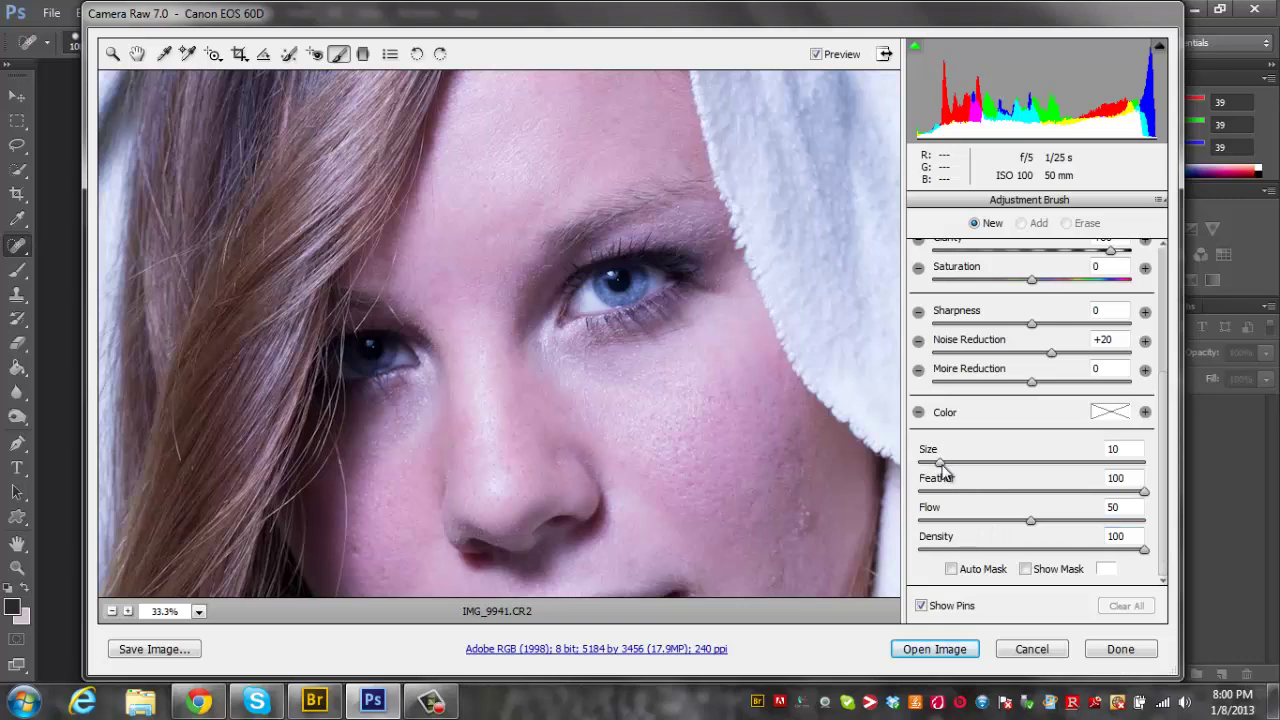
left_click_drag(942, 466, 931, 466)
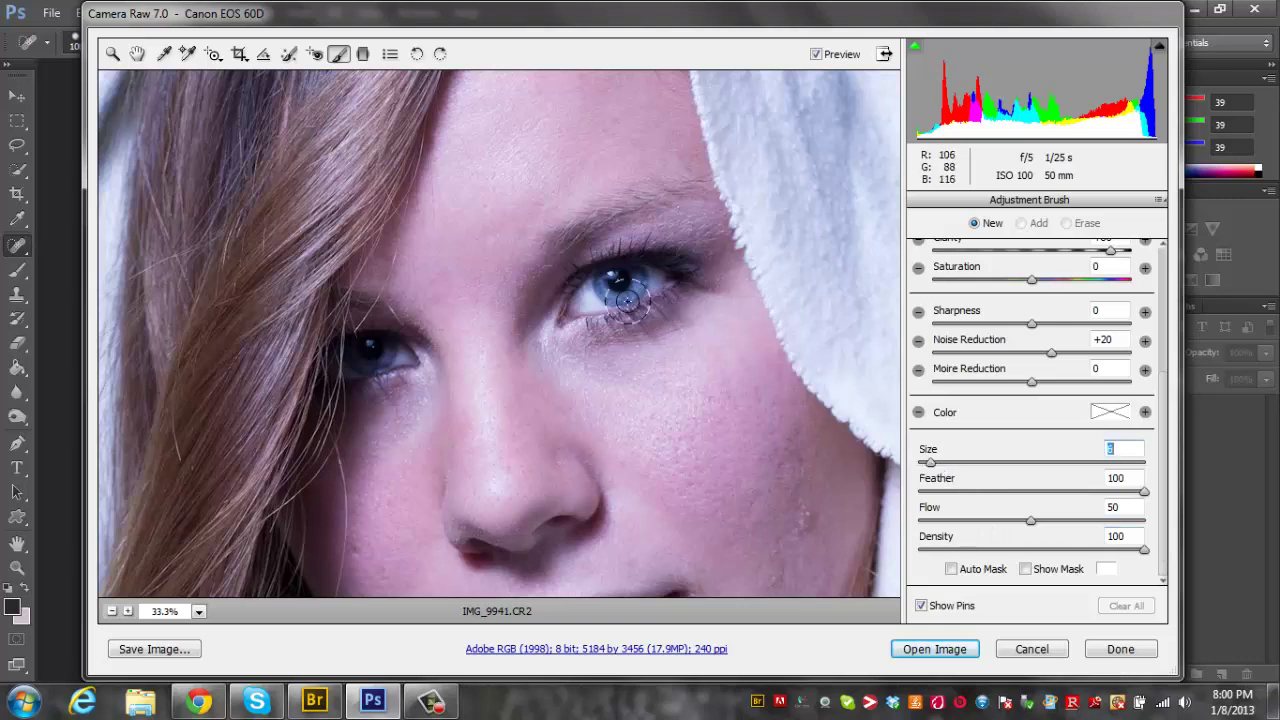
Paint over both irises and raise the eye adjustment's Shadows to +28
mouse_move(617, 288)
left_mouse_down()
mouse_move(605, 292)
mouse_move(638, 288)
mouse_move(620, 285)
mouse_move(573, 318)
mouse_move(665, 282)
mouse_move(588, 291)
left_mouse_up()
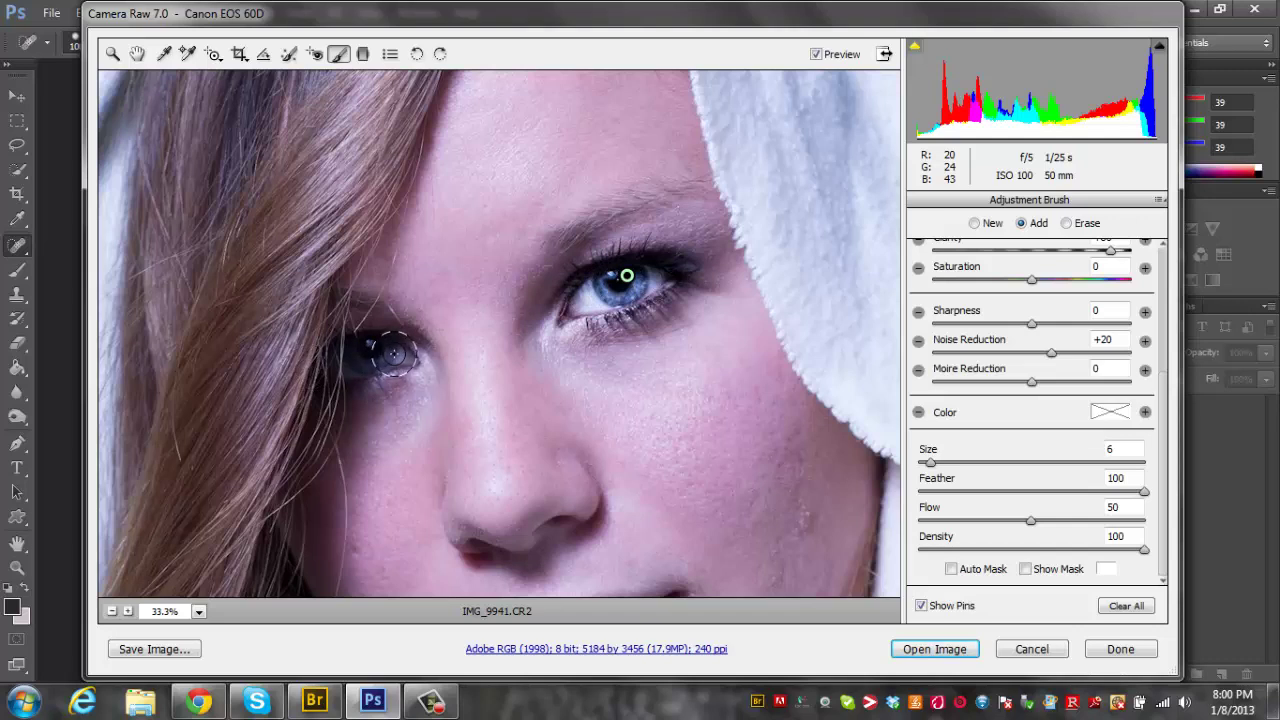
mouse_move(395, 355)
left_mouse_down()
mouse_move(342, 358)
mouse_move(405, 358)
mouse_move(343, 357)
left_mouse_up()
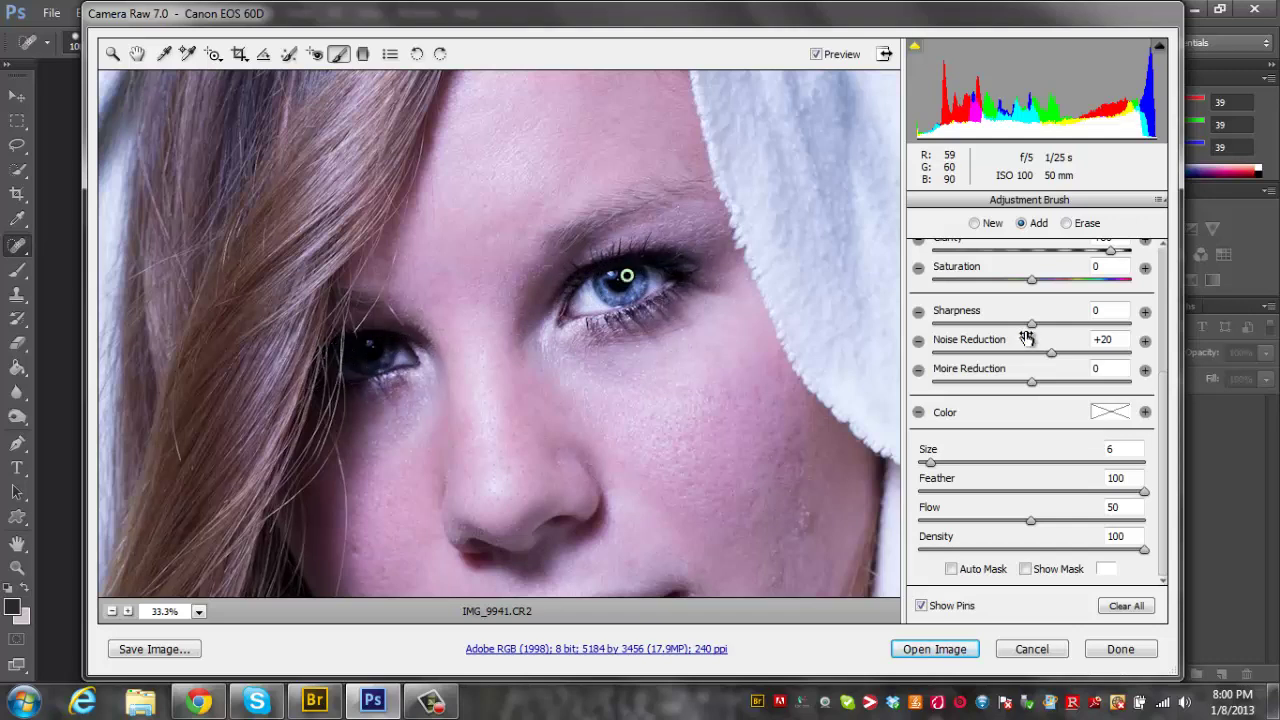
left_click_drag(1163, 392, 1160, 325)
scroll(1035, 395, "up", 2)
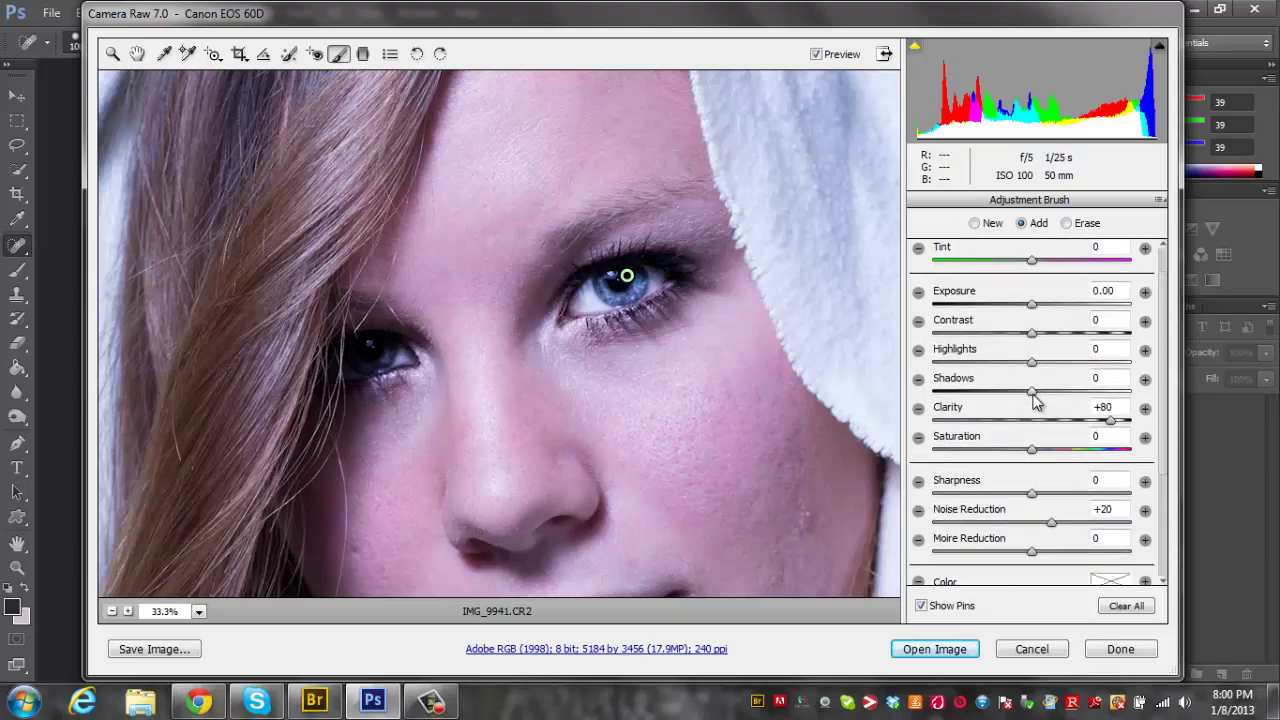
left_click_drag(1035, 400, 1057, 397)
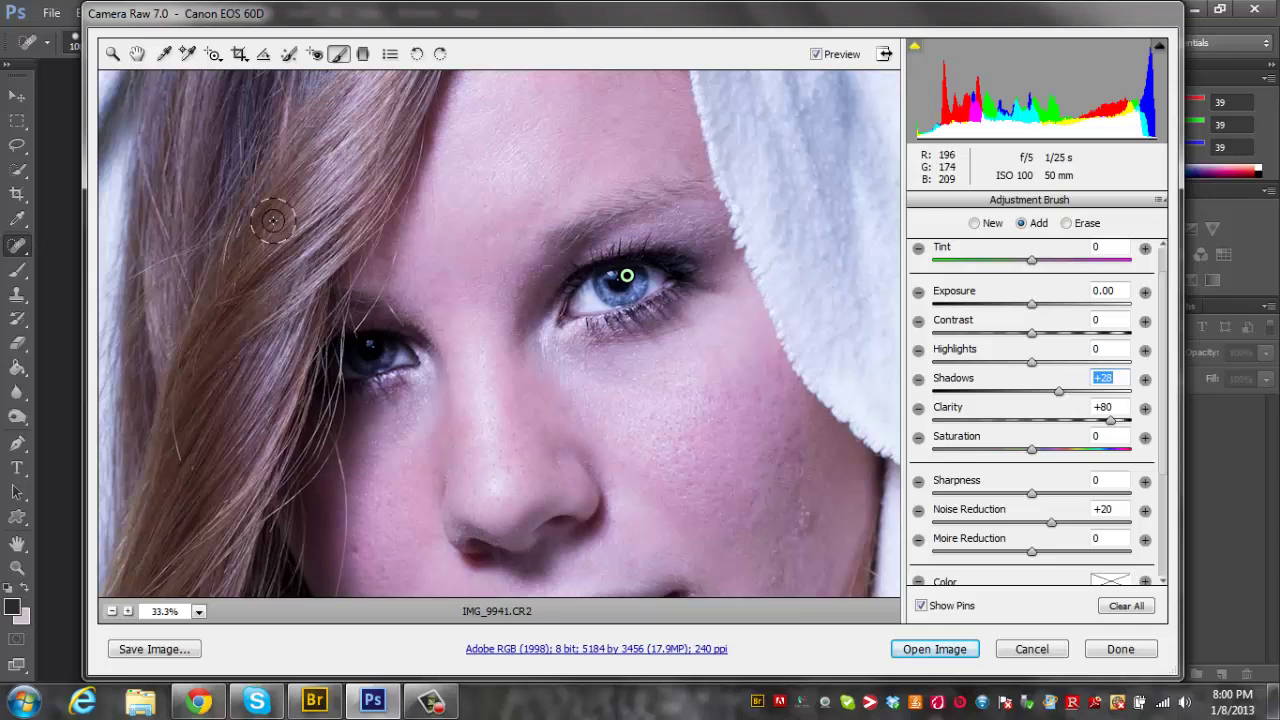
left_click(199, 611)
Fit the photo in view, then paint a new size-15 brush adjustment with lowered Shadows over the hair
left_click(199, 589)
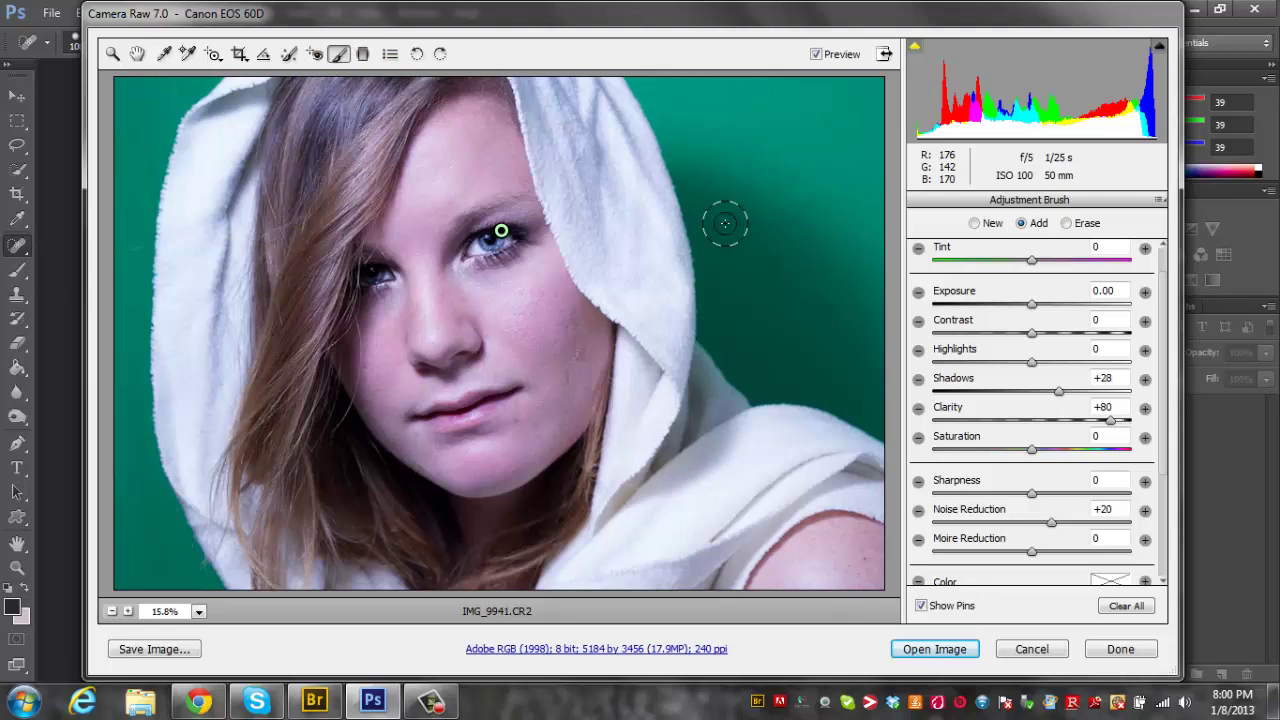
left_click(137, 54)
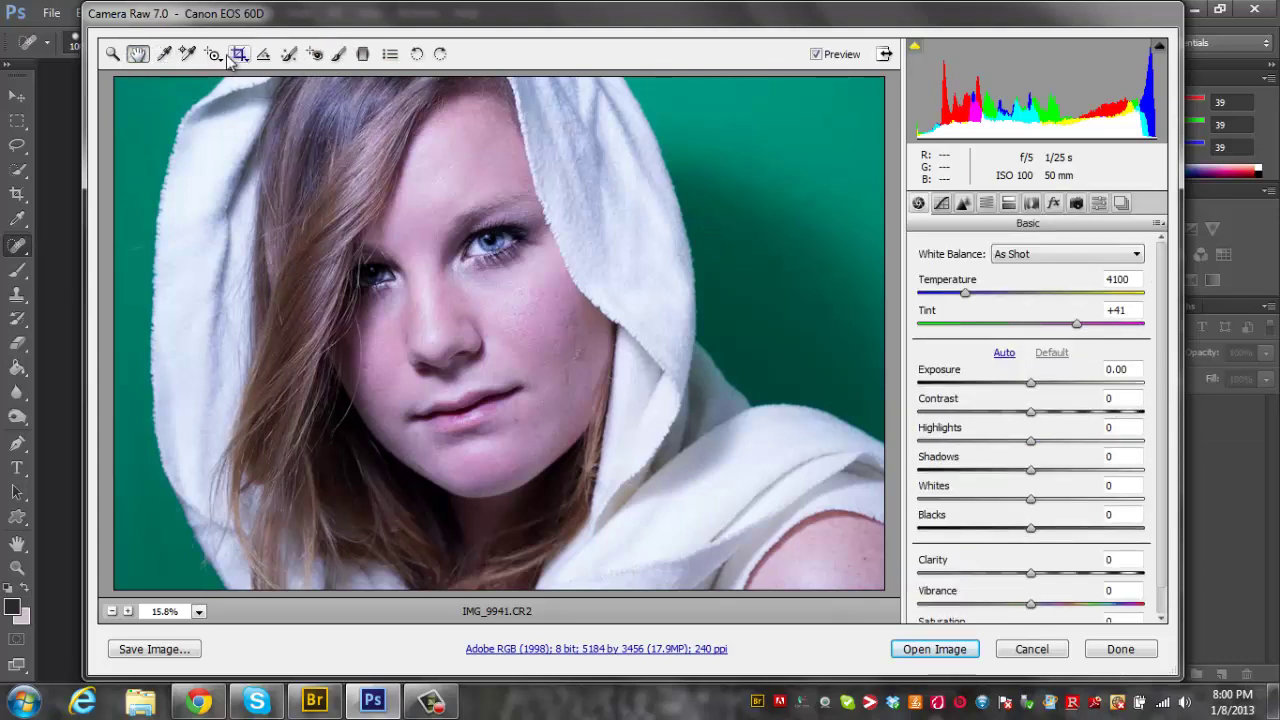
left_click(338, 54)
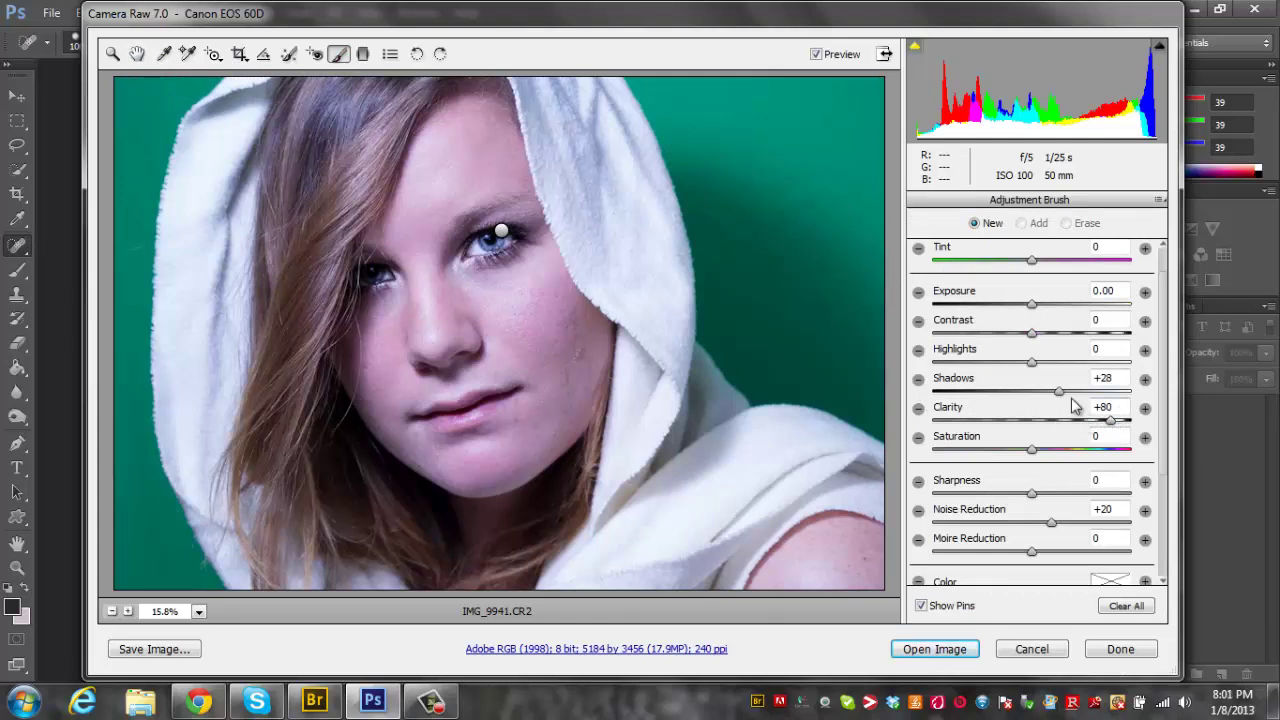
left_click_drag(1062, 398, 1048, 400)
scroll(1163, 400, "down", 3)
left_click(938, 463)
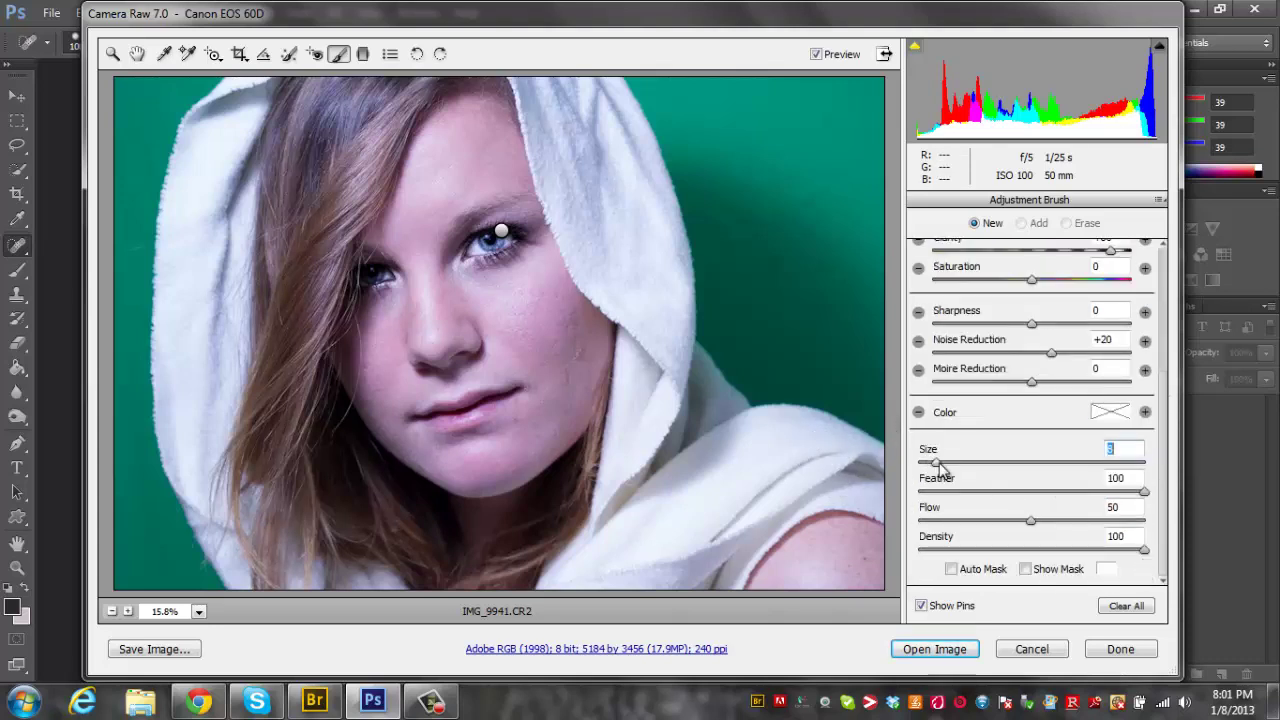
left_click_drag(939, 466, 953, 466)
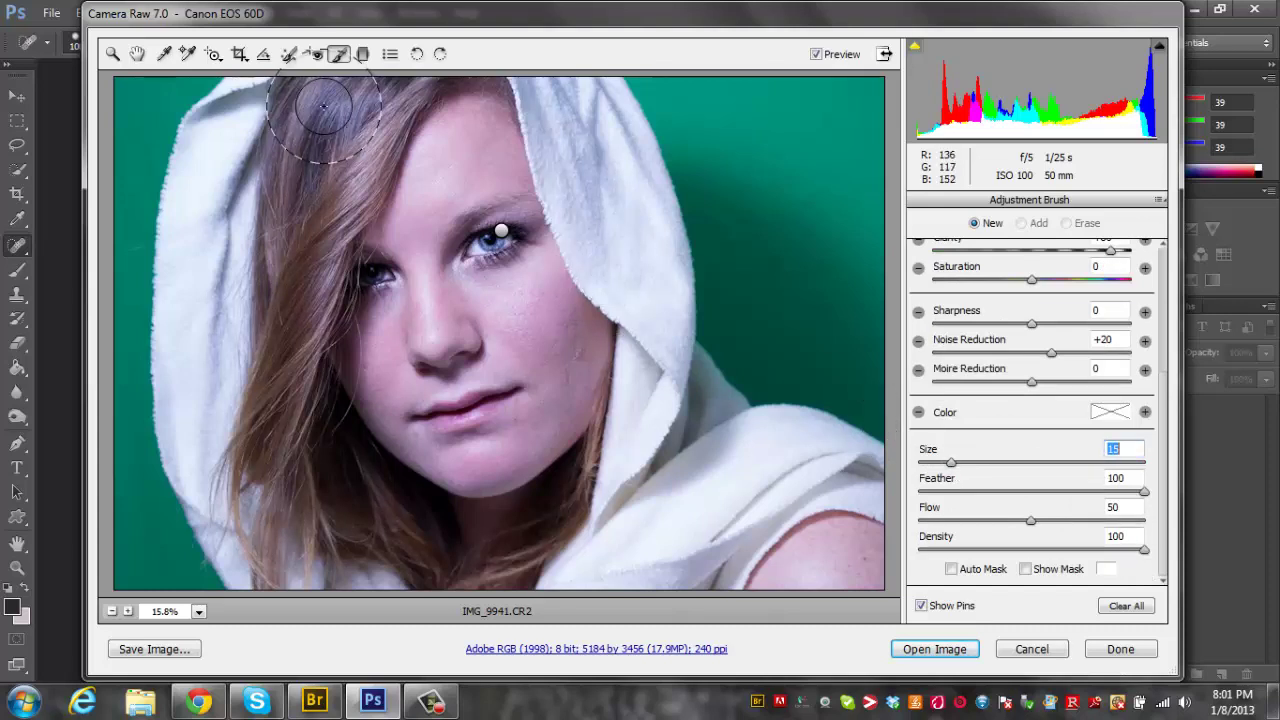
mouse_move(335, 110)
left_mouse_down()
mouse_move(332, 60)
mouse_move(277, 165)
mouse_move(306, 72)
mouse_move(240, 190)
mouse_move(333, 68)
mouse_move(290, 180)
mouse_move(368, 110)
mouse_move(267, 386)
mouse_move(313, 181)
mouse_move(297, 305)
mouse_move(271, 359)
mouse_move(253, 556)
mouse_move(286, 430)
mouse_move(291, 517)
mouse_move(311, 570)
mouse_move(289, 455)
mouse_move(454, 537)
mouse_move(466, 553)
mouse_move(380, 503)
mouse_move(455, 569)
mouse_move(502, 568)
mouse_move(561, 507)
mouse_move(603, 406)
mouse_move(553, 530)
mouse_move(478, 577)
mouse_move(597, 467)
mouse_move(553, 558)
mouse_move(505, 587)
mouse_move(729, 494)
left_mouse_up()
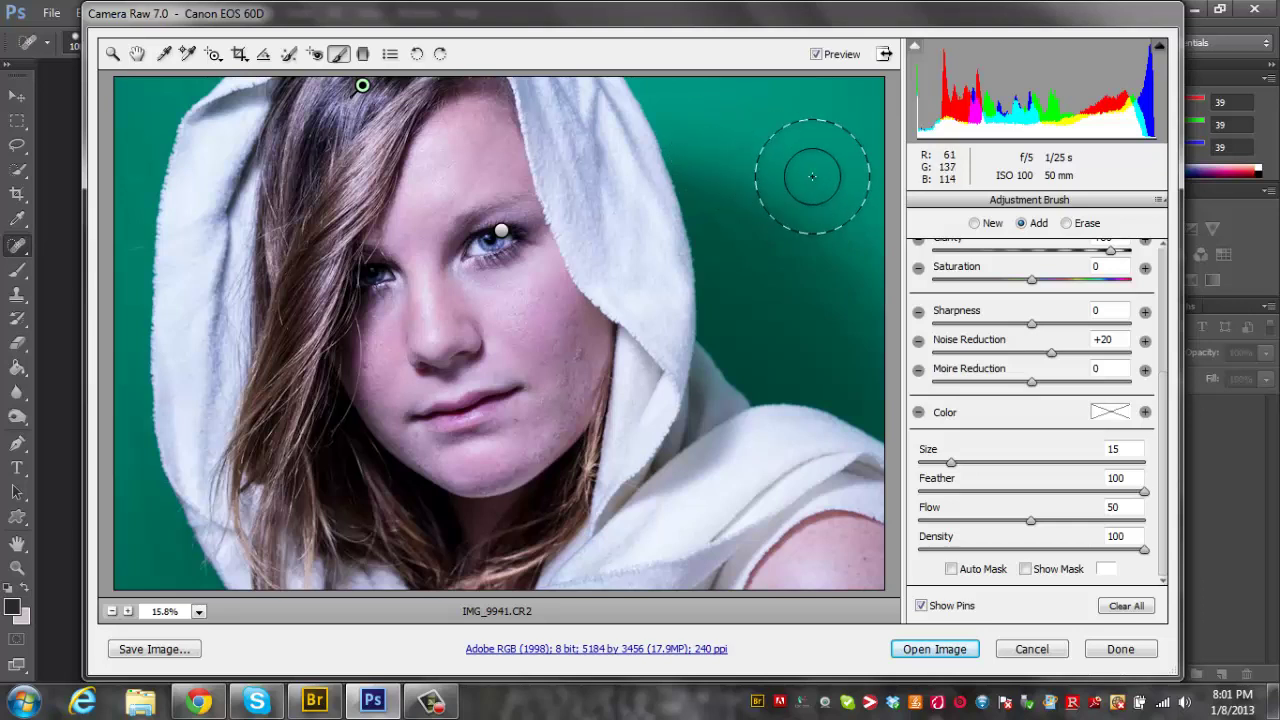
Paint a new Saturation -100, Noise Reduction +50 brush over the green background on both sides
left_click(138, 53)
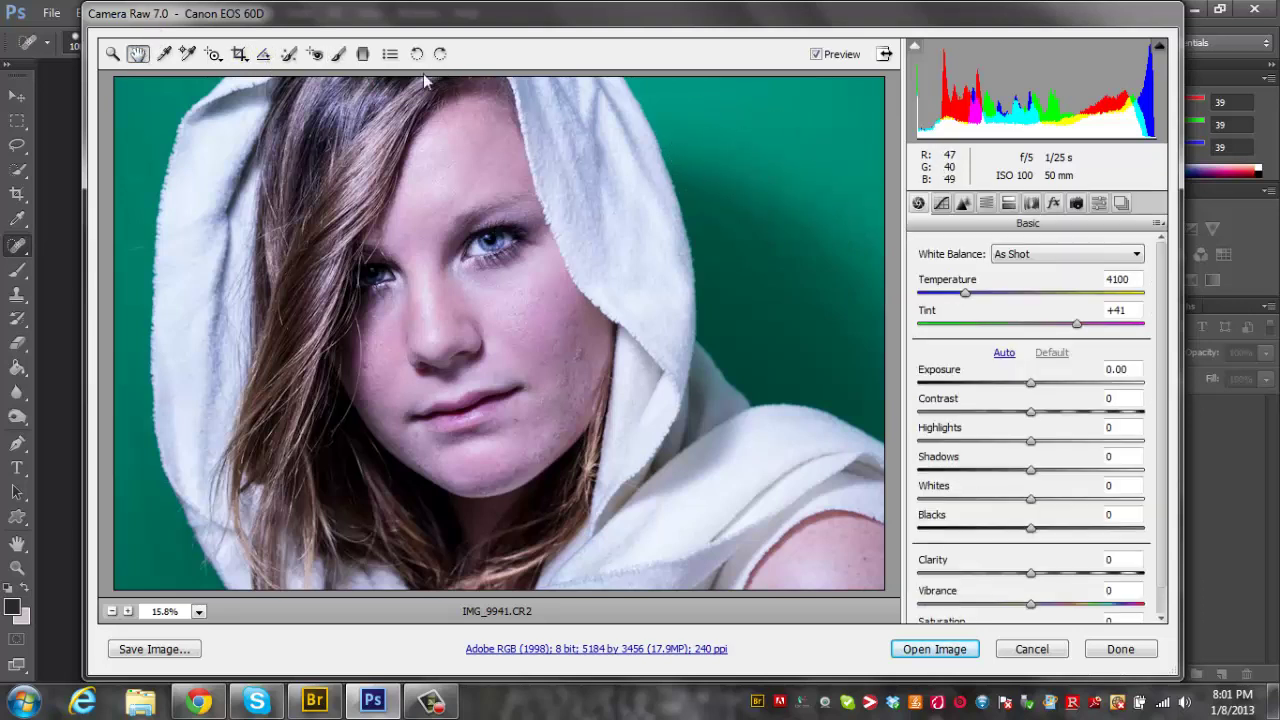
left_click(339, 53)
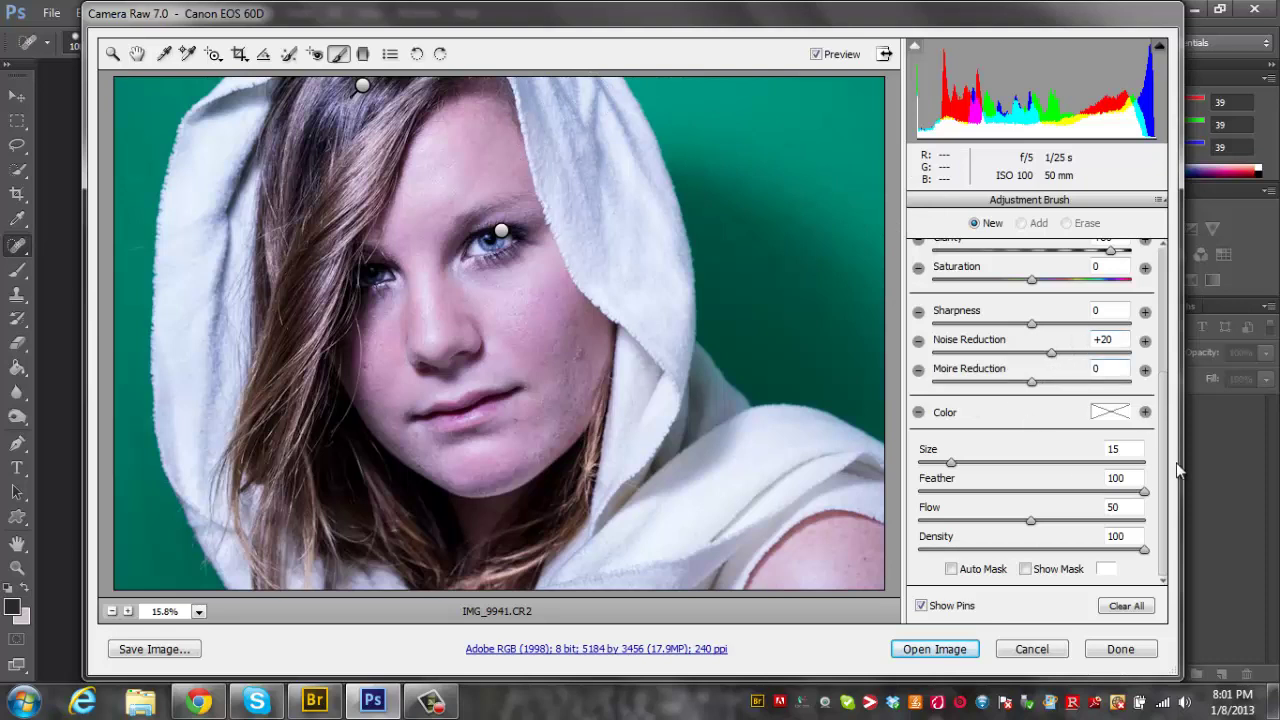
mouse_move(1163, 466)
left_mouse_down()
mouse_move(1163, 363)
mouse_move(1112, 390)
mouse_move(1038, 392)
mouse_move(1043, 358)
mouse_move(1033, 365)
left_mouse_up()
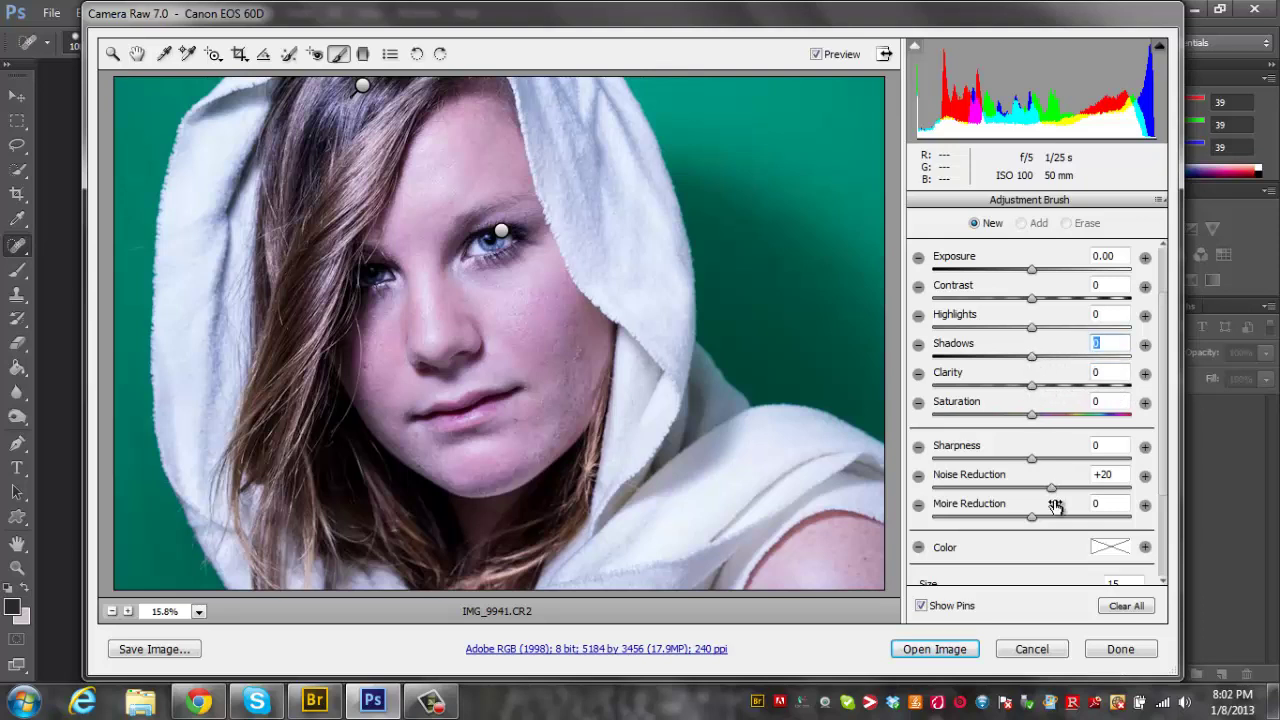
left_click_drag(1052, 487, 1080, 490)
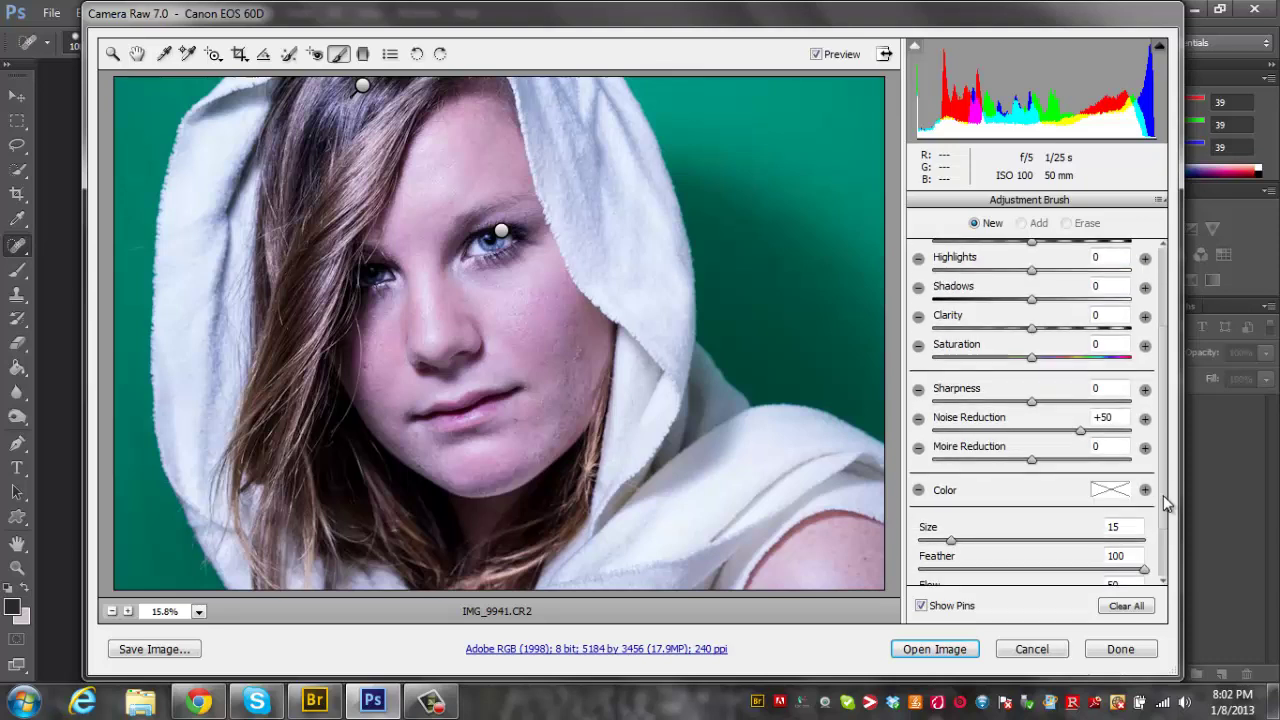
mouse_move(1164, 505)
left_mouse_down()
mouse_move(1166, 520)
mouse_move(1166, 486)
left_mouse_up()
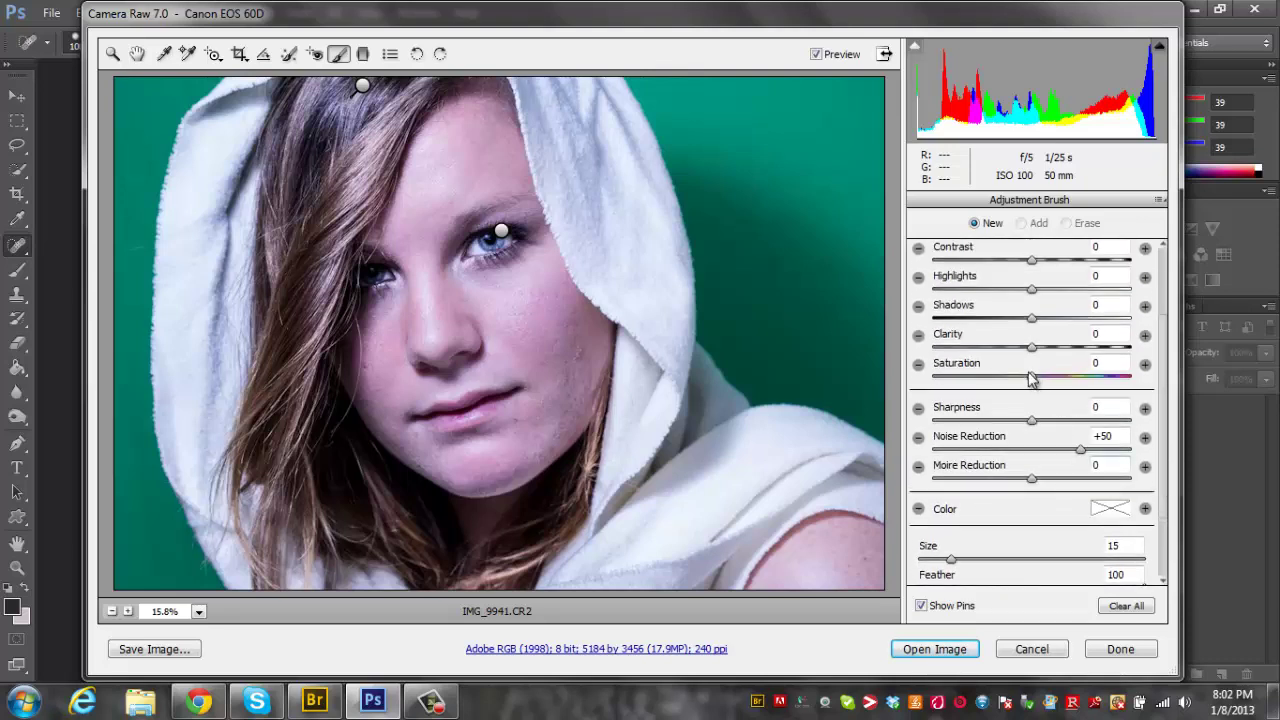
left_click_drag(1034, 380, 911, 380)
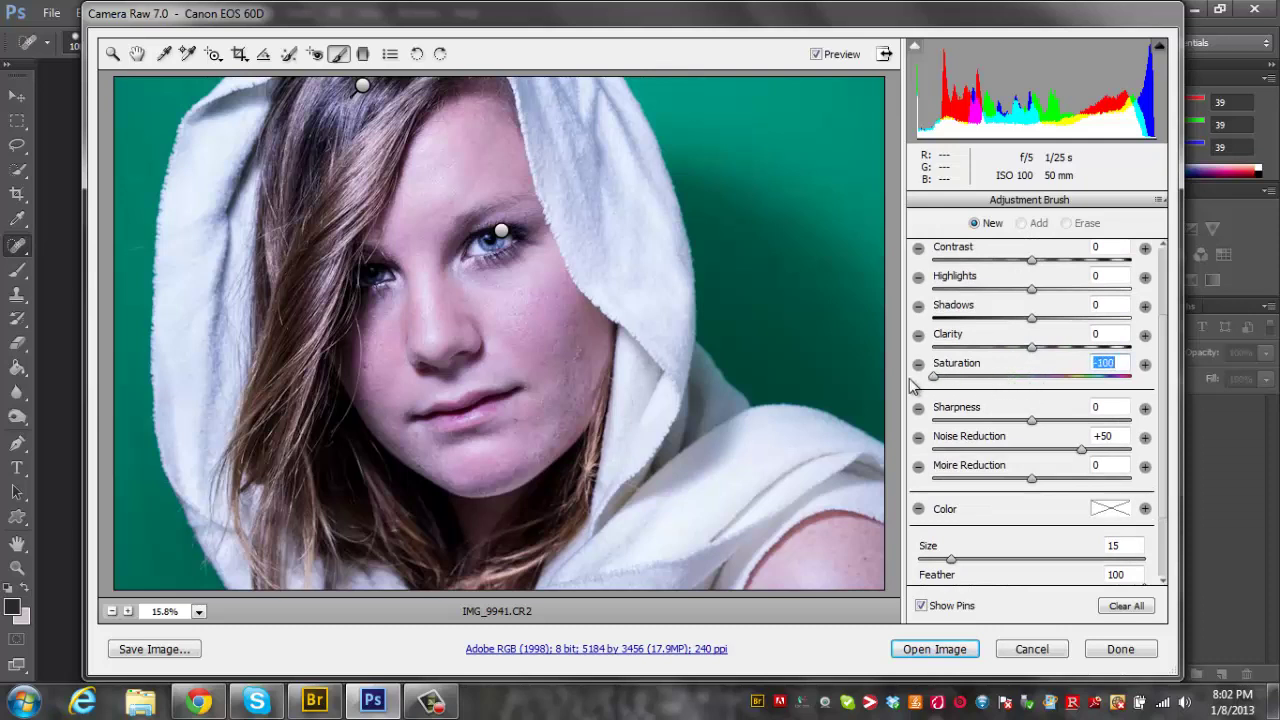
mouse_move(849, 86)
left_mouse_down()
mouse_move(874, 110)
mouse_move(868, 172)
mouse_move(855, 77)
mouse_move(841, 207)
mouse_move(831, 80)
mouse_move(833, 163)
mouse_move(788, 142)
mouse_move(755, 76)
mouse_move(788, 199)
mouse_move(701, 85)
mouse_move(732, 187)
mouse_move(637, 75)
mouse_move(708, 271)
mouse_move(715, 348)
mouse_move(762, 393)
mouse_move(901, 427)
mouse_move(868, 271)
mouse_move(863, 393)
mouse_move(803, 285)
mouse_move(788, 186)
mouse_move(854, 221)
mouse_move(804, 290)
mouse_move(755, 283)
mouse_move(750, 205)
mouse_move(718, 152)
left_mouse_up()
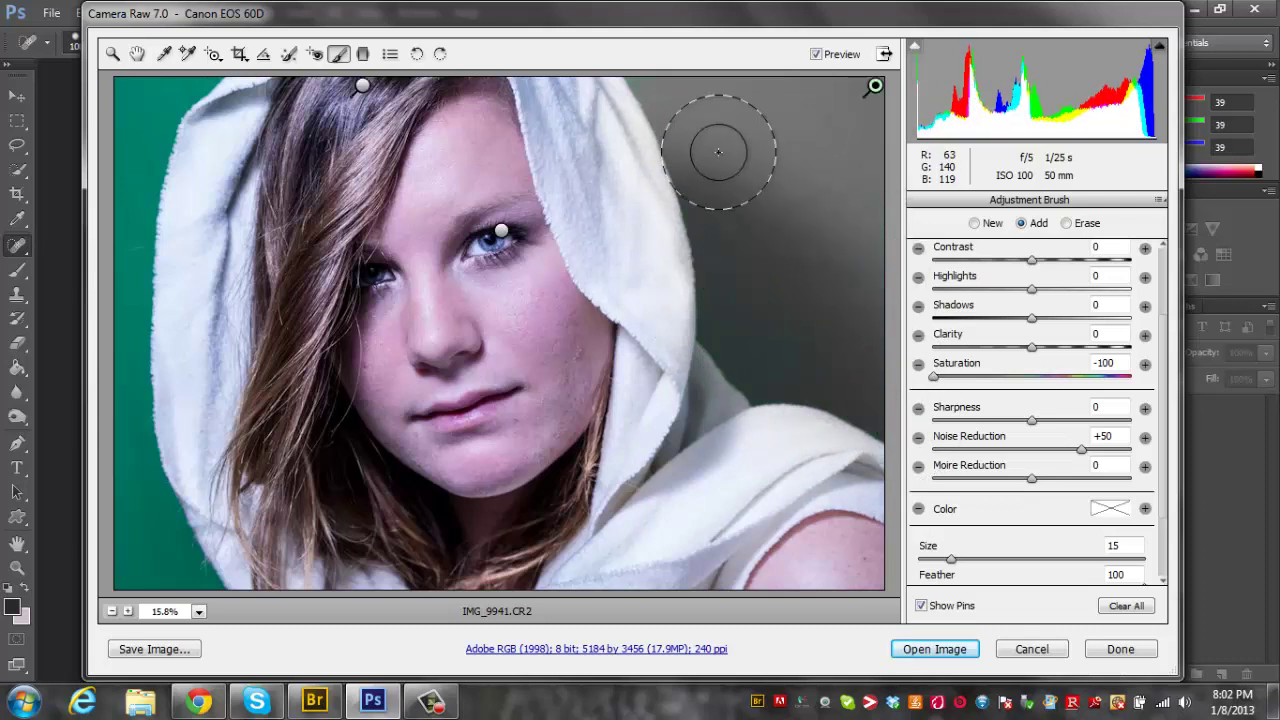
mouse_move(200, 115)
left_mouse_down()
mouse_move(187, 87)
mouse_move(161, 120)
mouse_move(170, 101)
mouse_move(150, 78)
mouse_move(116, 148)
mouse_move(117, 204)
mouse_move(181, 105)
mouse_move(121, 104)
mouse_move(114, 316)
mouse_move(145, 230)
mouse_move(129, 479)
mouse_move(133, 342)
mouse_move(143, 517)
mouse_move(121, 370)
mouse_move(116, 541)
mouse_move(127, 574)
mouse_move(124, 522)
mouse_move(146, 613)
mouse_move(130, 561)
mouse_move(156, 607)
mouse_move(128, 608)
mouse_move(200, 593)
mouse_move(192, 575)
mouse_move(210, 592)
mouse_move(190, 560)
left_mouse_up()
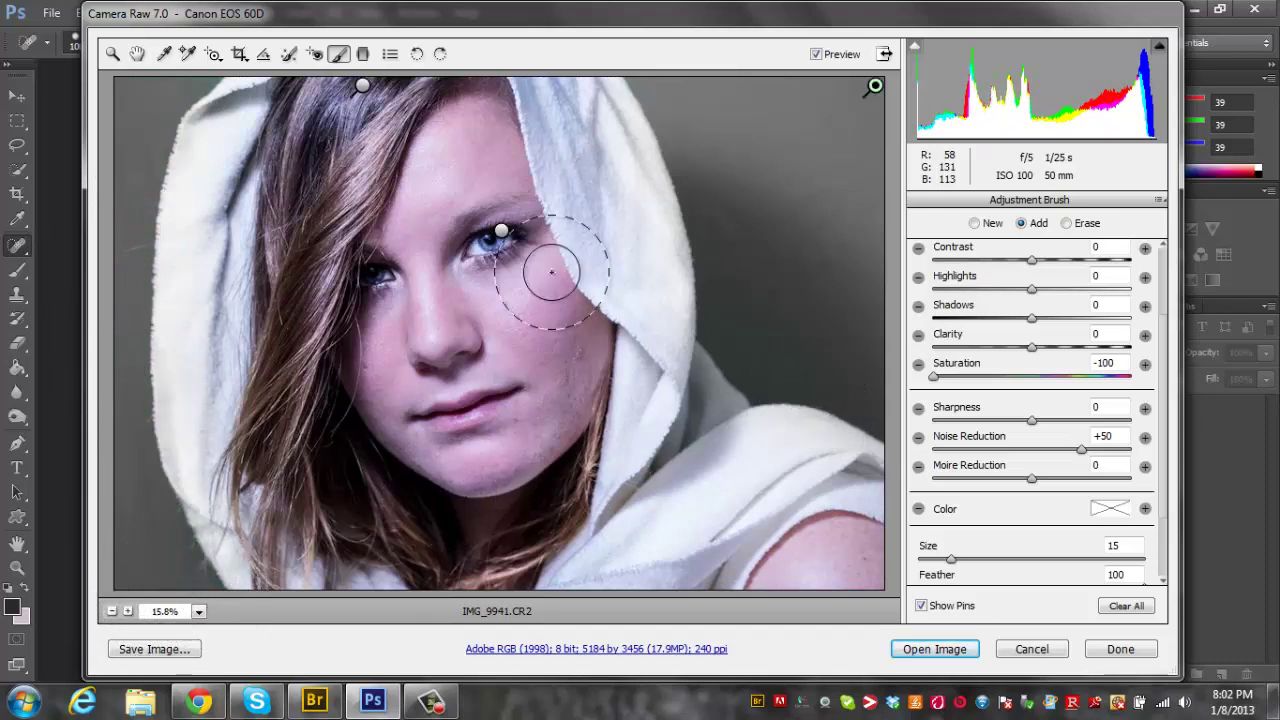
key("h")
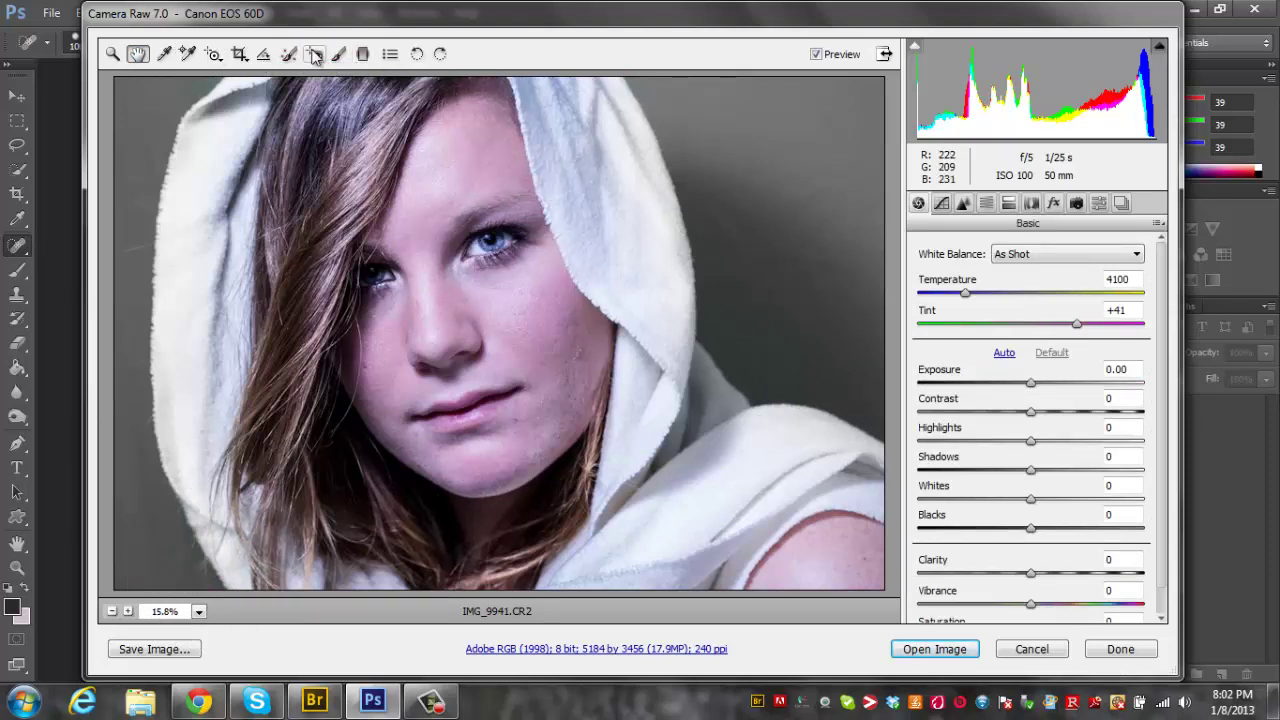
Zoom the preview to 25% on the face
left_click(341, 55)
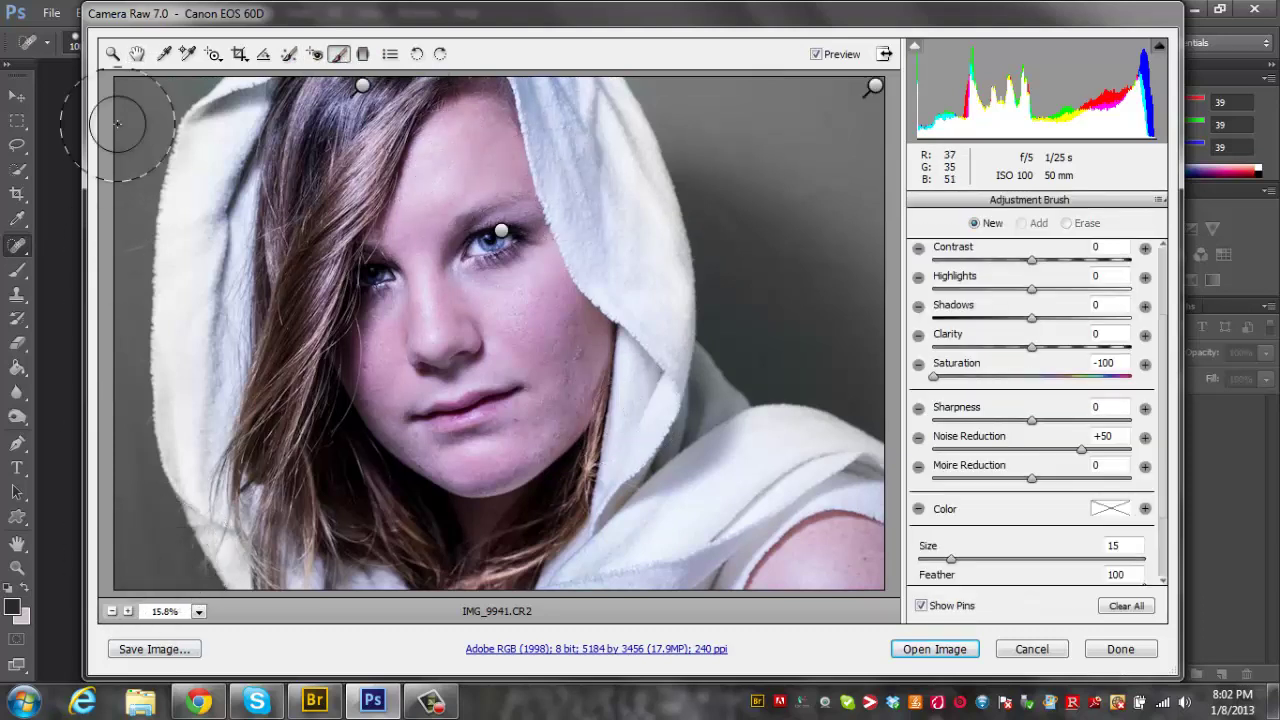
left_click(113, 53)
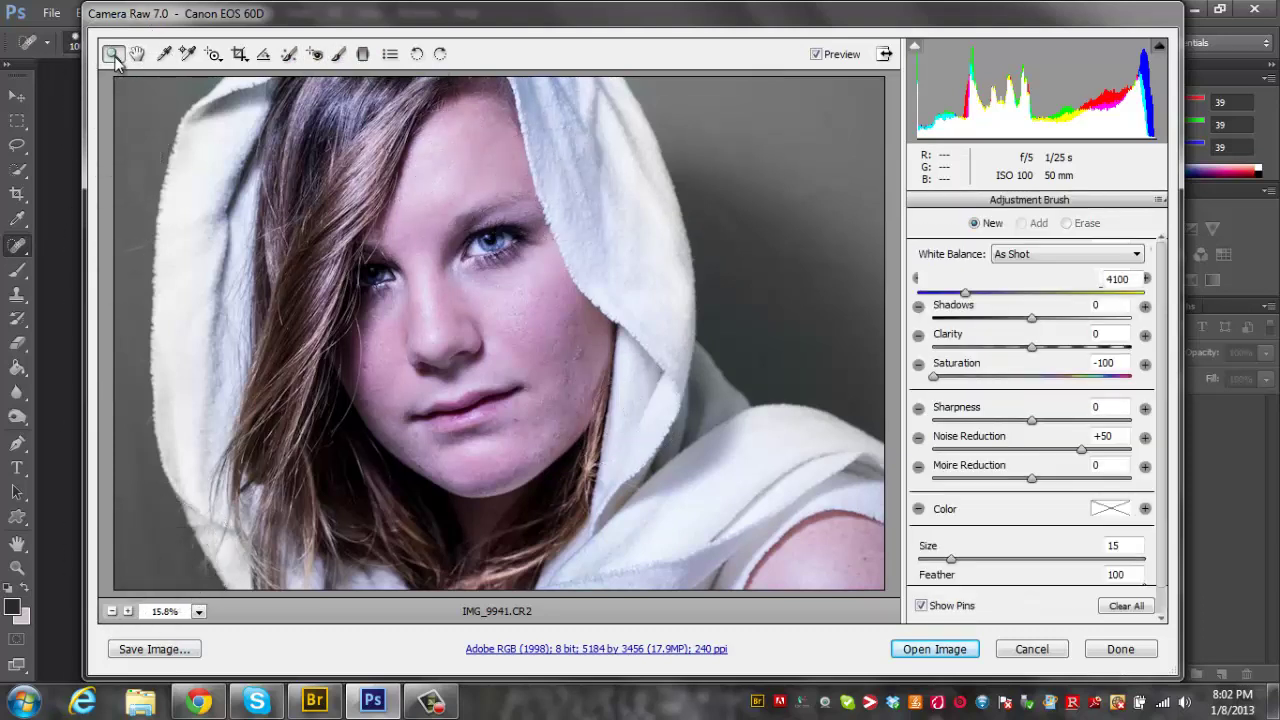
left_click(426, 234)
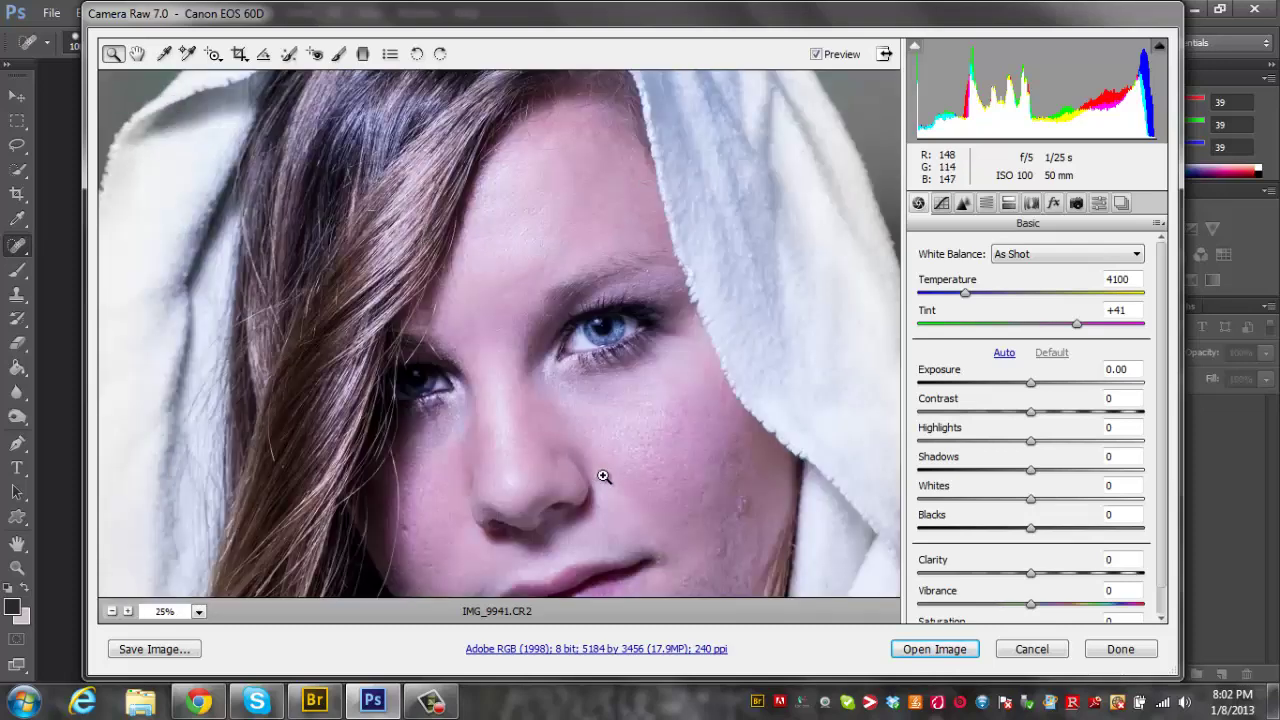
left_click(113, 612)
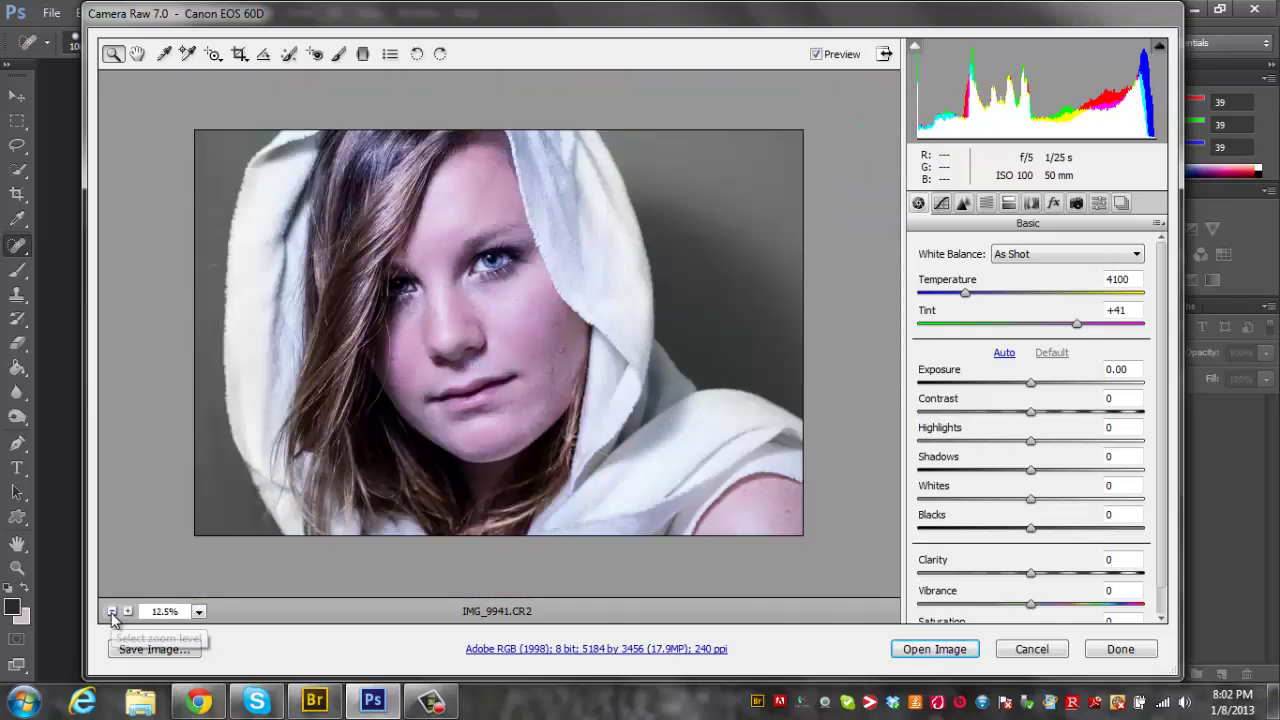
left_click(128, 611)
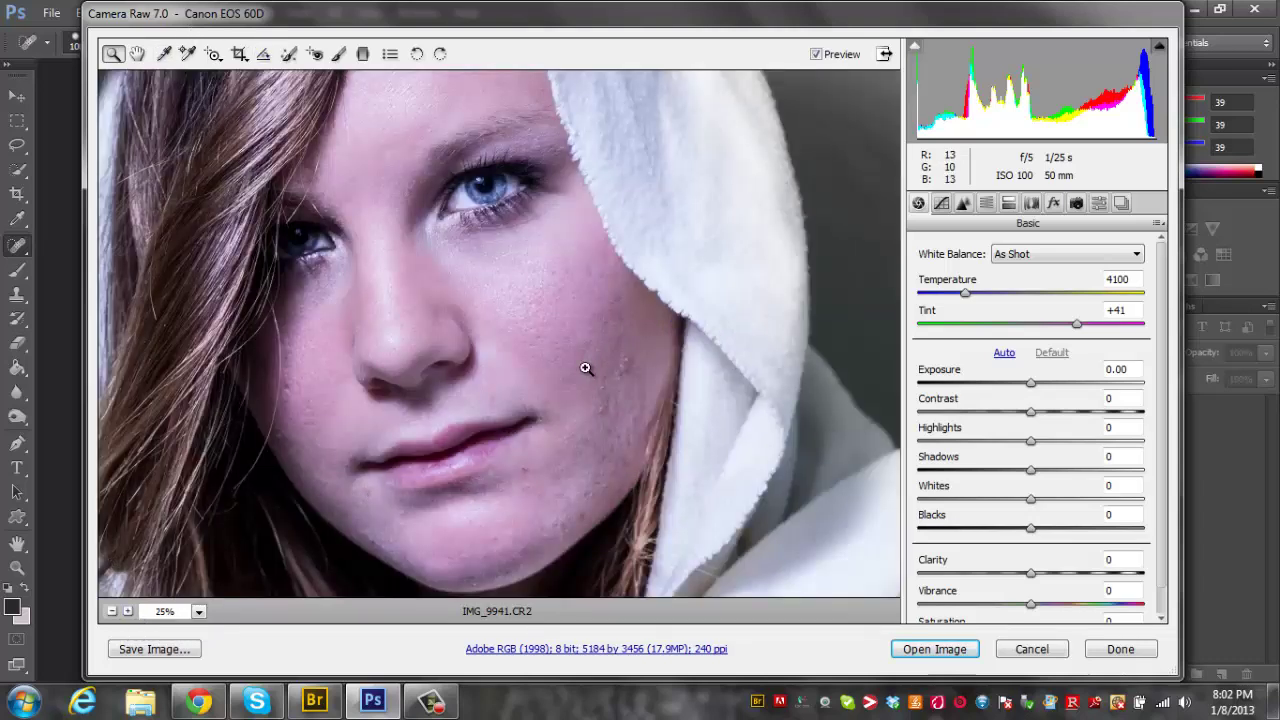
Paint a Clarity -30, Noise Reduction +80, Saturation 0 brush adjustment over the cheek
left_click(339, 53)
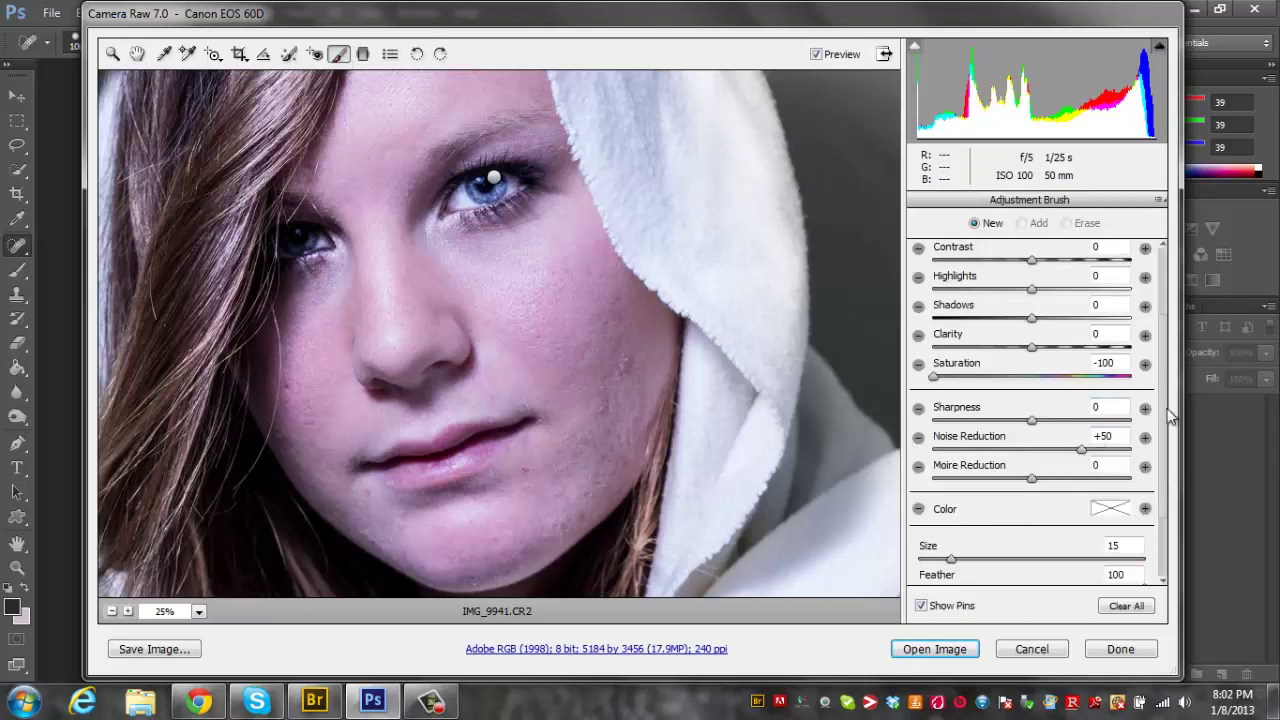
scroll(1165, 410, "up", 5)
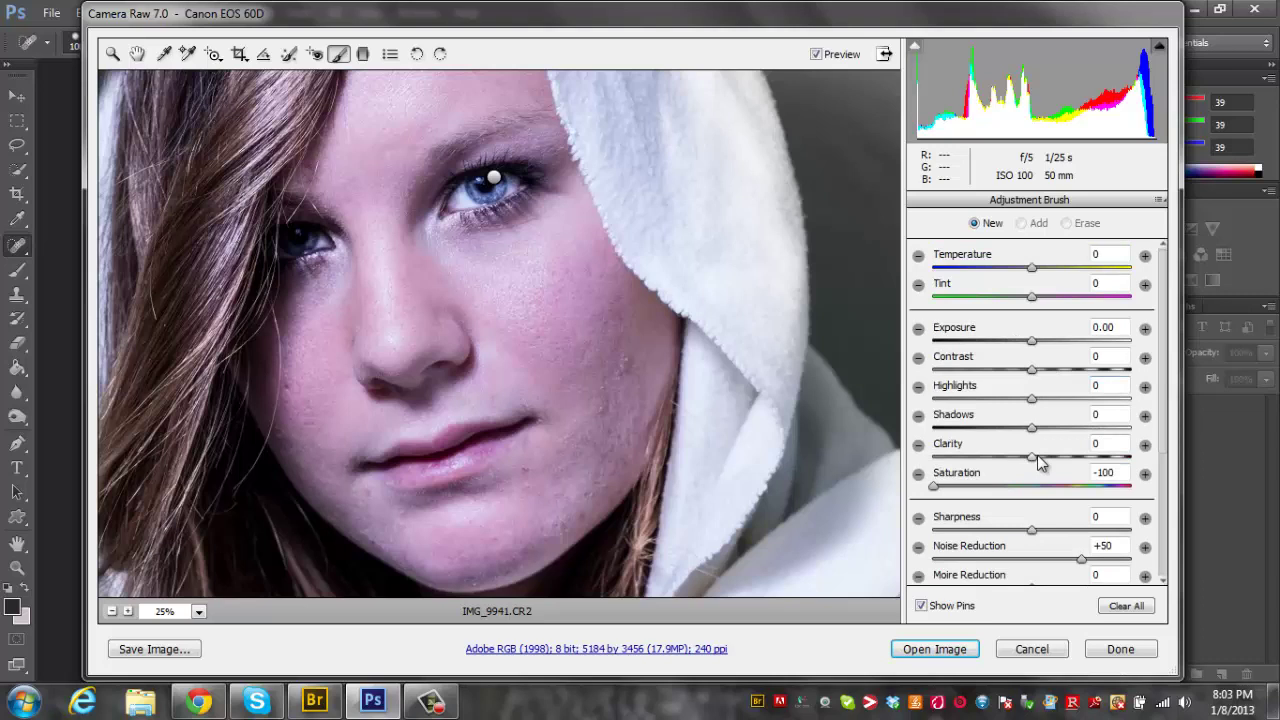
left_click_drag(1032, 462, 1018, 464)
scroll(1160, 440, "down", 3)
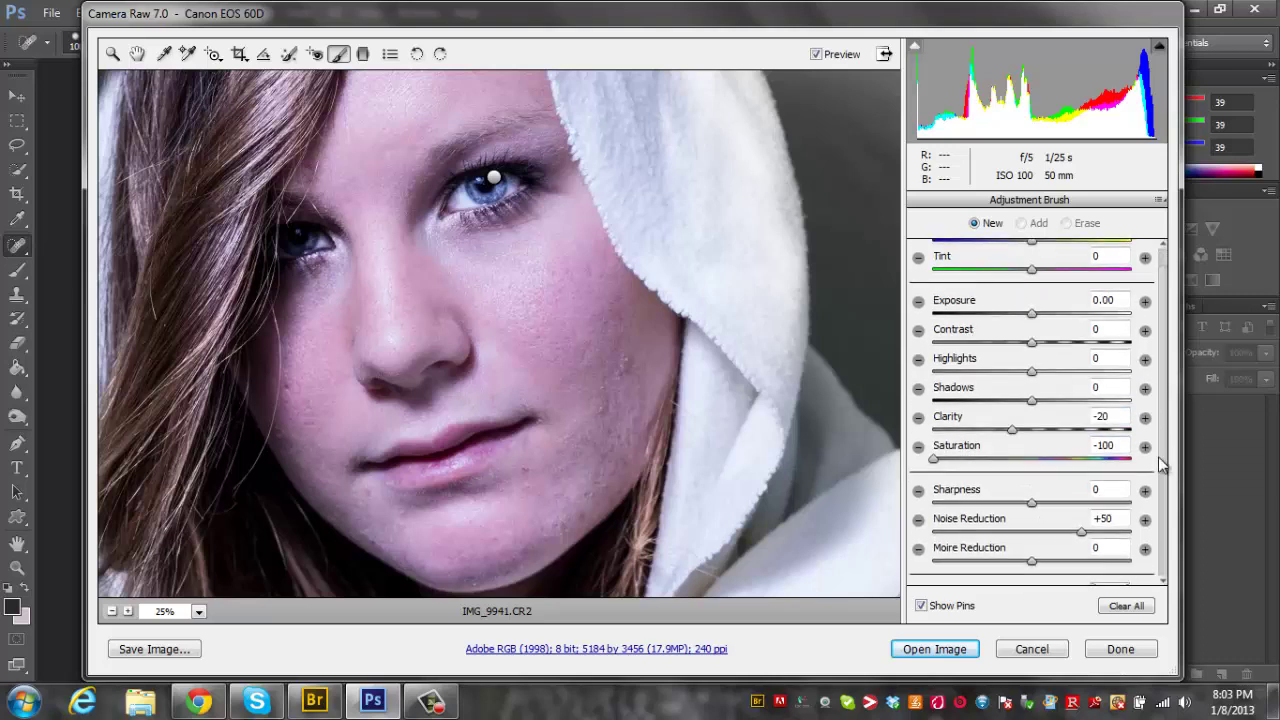
left_click_drag(1084, 462, 1108, 462)
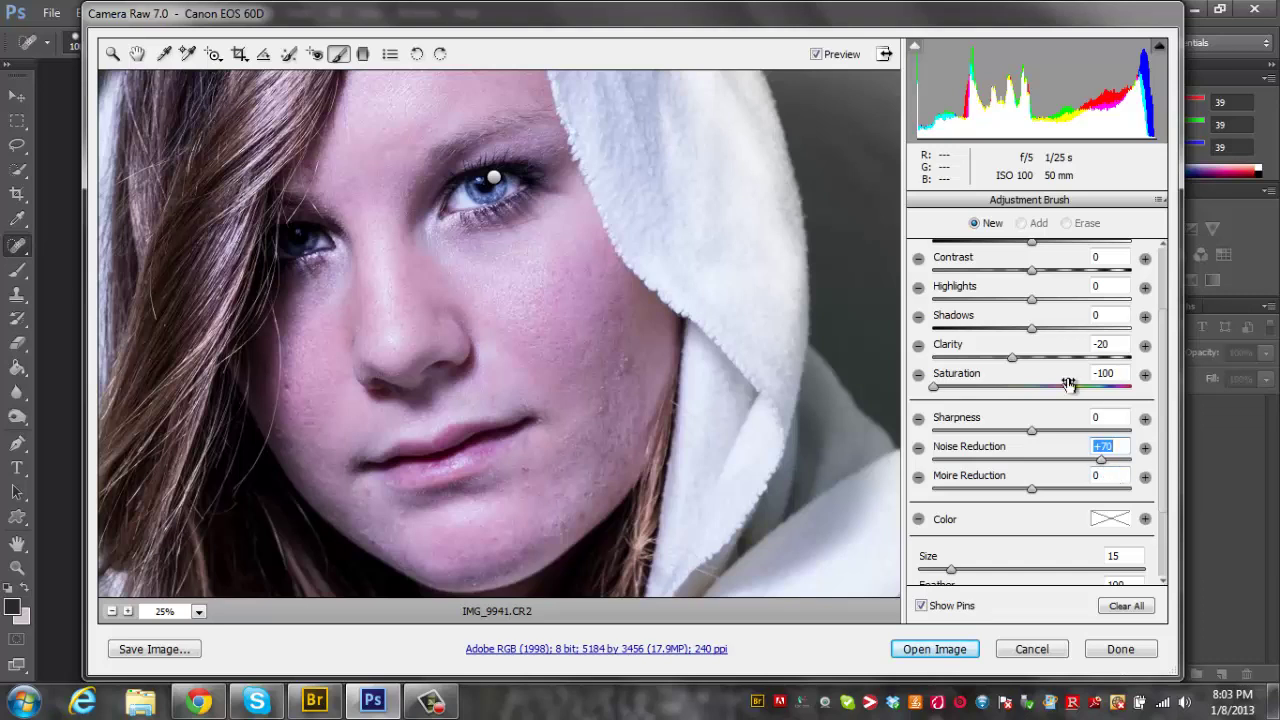
left_click_drag(933, 388, 1031, 392)
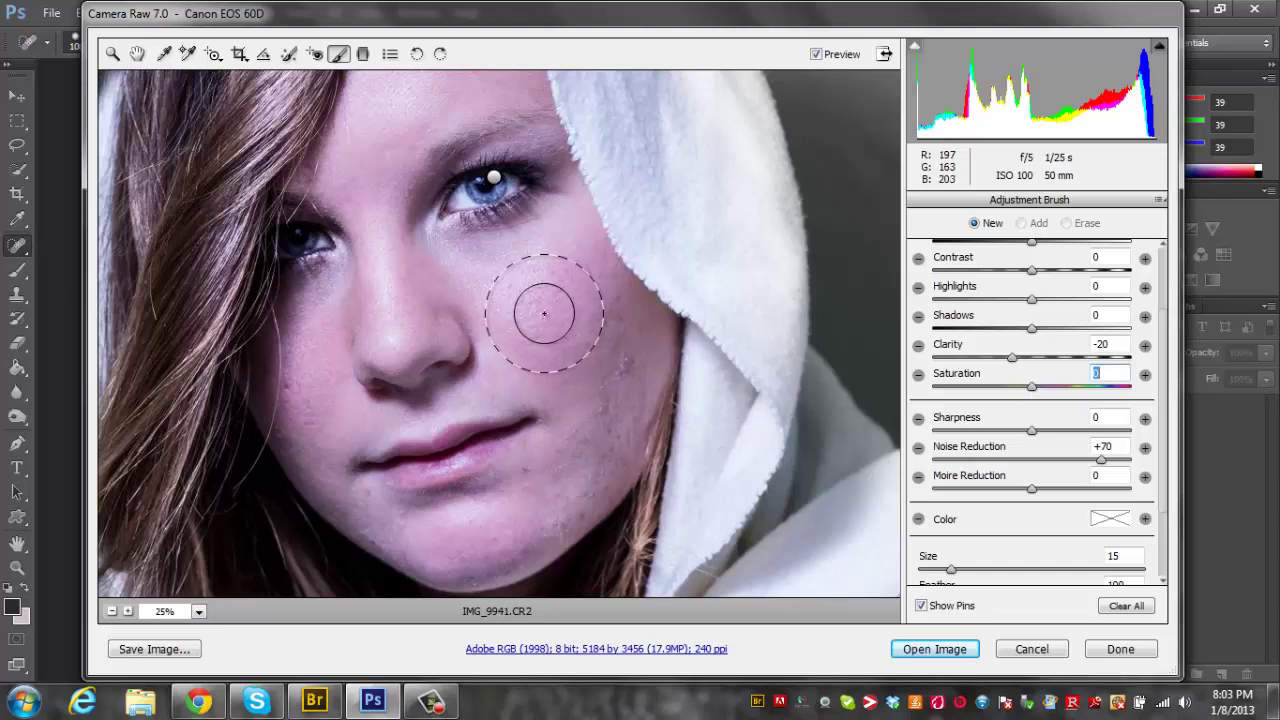
mouse_move(571, 334)
left_mouse_down()
mouse_move(527, 298)
mouse_move(575, 350)
mouse_move(527, 304)
mouse_move(535, 292)
mouse_move(576, 331)
mouse_move(577, 285)
mouse_move(606, 343)
mouse_move(601, 299)
mouse_move(602, 429)
mouse_move(626, 384)
mouse_move(587, 462)
mouse_move(615, 442)
mouse_move(573, 501)
mouse_move(578, 479)
mouse_move(615, 461)
mouse_move(536, 522)
mouse_move(438, 552)
mouse_move(518, 545)
mouse_move(462, 564)
mouse_move(503, 528)
mouse_move(558, 359)
mouse_move(537, 294)
left_mouse_up()
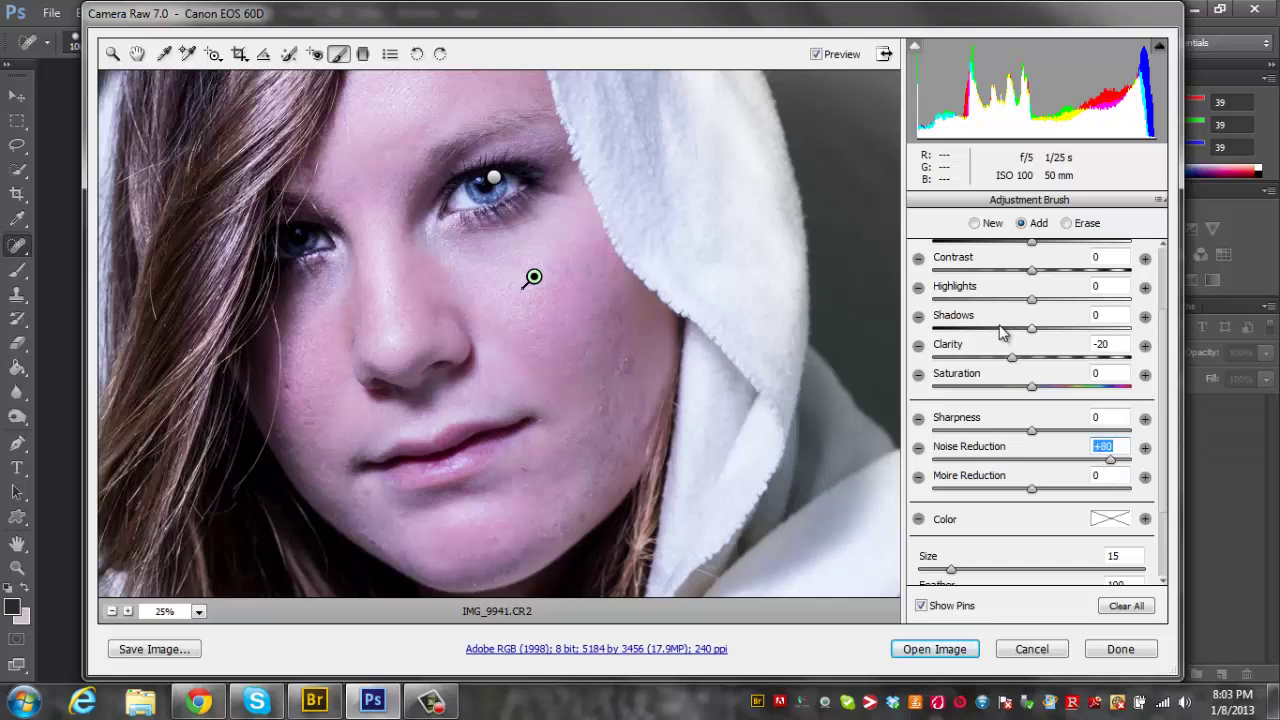
left_click_drag(1012, 363, 1009, 365)
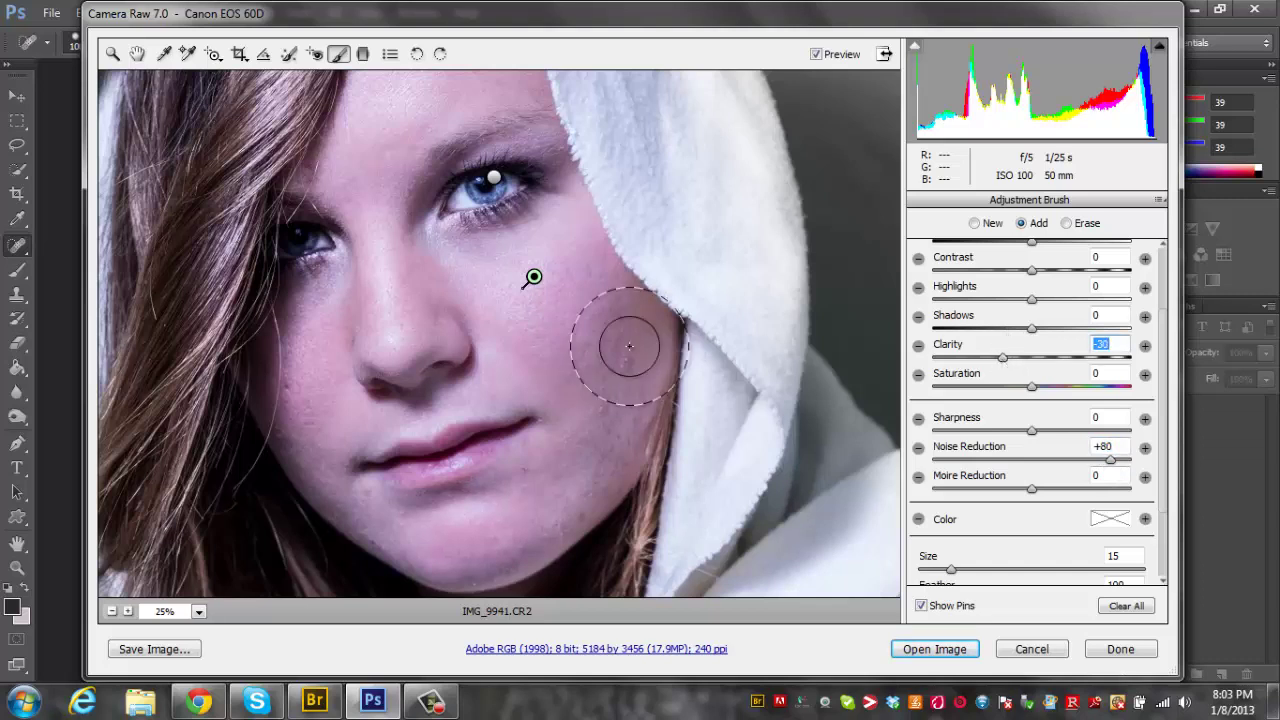
mouse_move(622, 350)
left_mouse_down()
mouse_move(596, 444)
mouse_move(453, 541)
mouse_move(555, 492)
mouse_move(442, 556)
mouse_move(355, 516)
mouse_move(296, 371)
mouse_move(298, 443)
mouse_move(298, 331)
mouse_move(298, 372)
mouse_move(316, 337)
mouse_move(372, 323)
mouse_move(372, 358)
mouse_move(405, 343)
mouse_move(405, 357)
mouse_move(378, 260)
mouse_move(399, 307)
mouse_move(409, 410)
mouse_move(373, 398)
mouse_move(409, 410)
mouse_move(532, 366)
mouse_move(370, 263)
mouse_move(384, 105)
mouse_move(442, 99)
mouse_move(338, 101)
mouse_move(546, 80)
left_mouse_up()
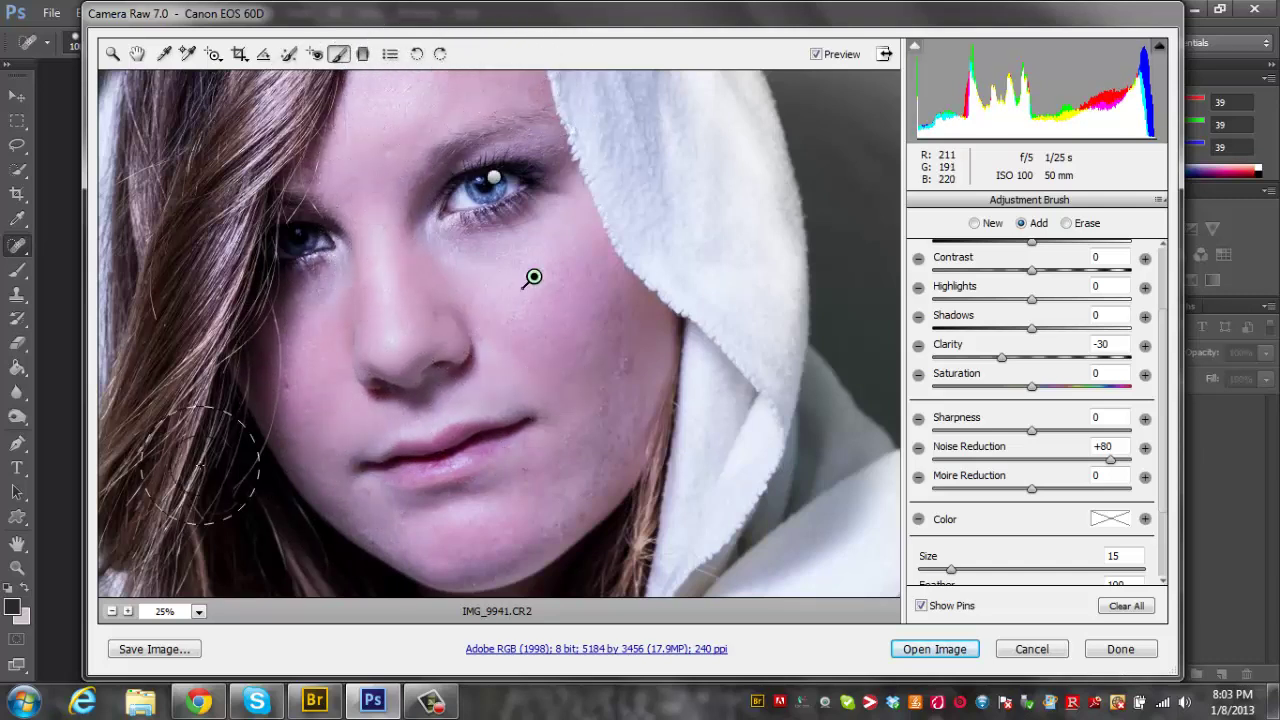
Fit the photo in view and brush the skin softening over the forehead and brow
left_click(199, 611)
left_click(188, 626)
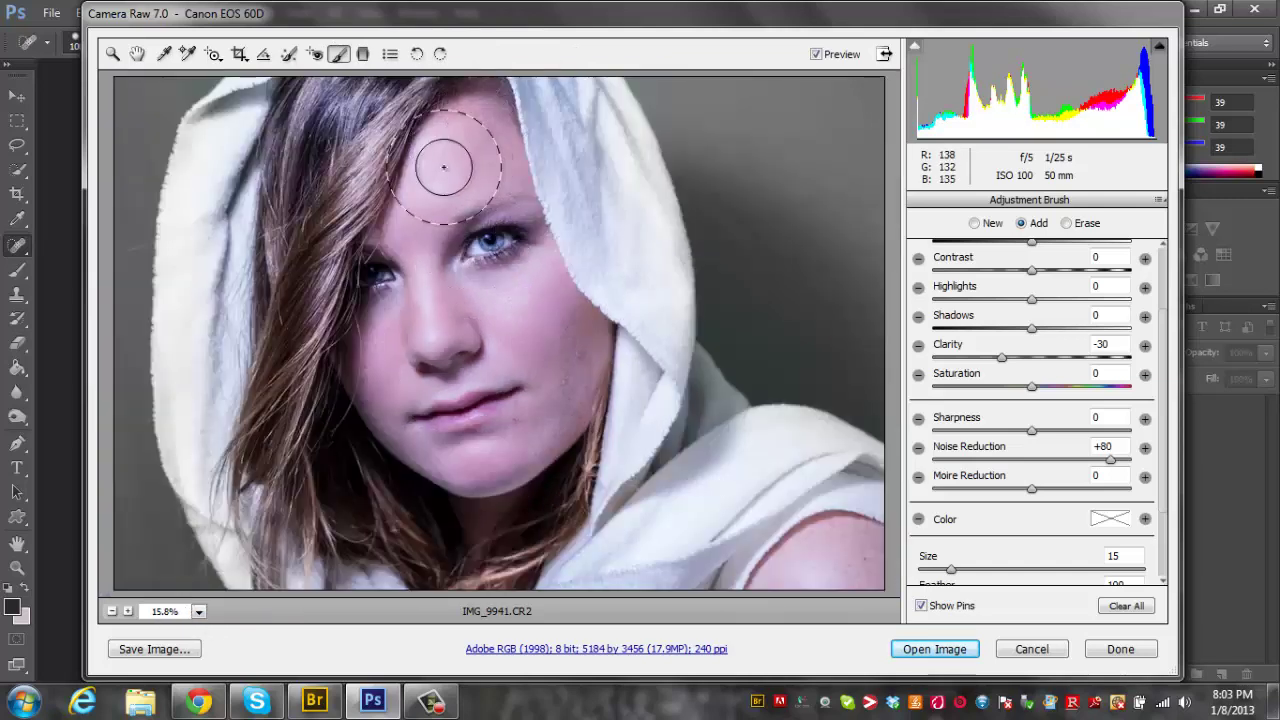
mouse_move(434, 166)
left_mouse_down()
mouse_move(410, 230)
mouse_move(425, 323)
mouse_move(558, 320)
mouse_move(540, 291)
mouse_move(536, 360)
mouse_move(527, 345)
mouse_move(547, 321)
mouse_move(534, 382)
mouse_move(549, 414)
mouse_move(577, 353)
mouse_move(578, 374)
mouse_move(472, 466)
mouse_move(373, 357)
mouse_move(381, 388)
mouse_move(375, 378)
mouse_move(366, 336)
mouse_move(372, 366)
mouse_move(452, 424)
mouse_move(500, 440)
left_mouse_up()
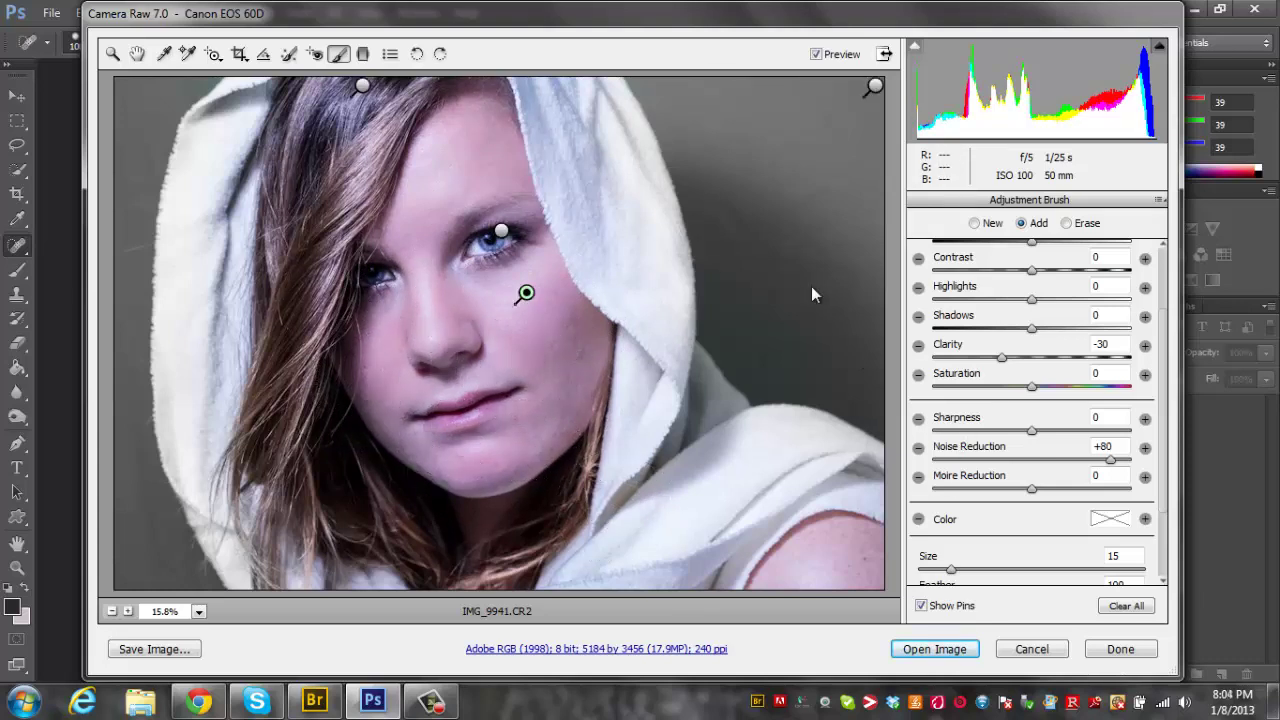
Warm the white balance to Temperature 5250 and open the image in Photoshop
left_click(144, 54)
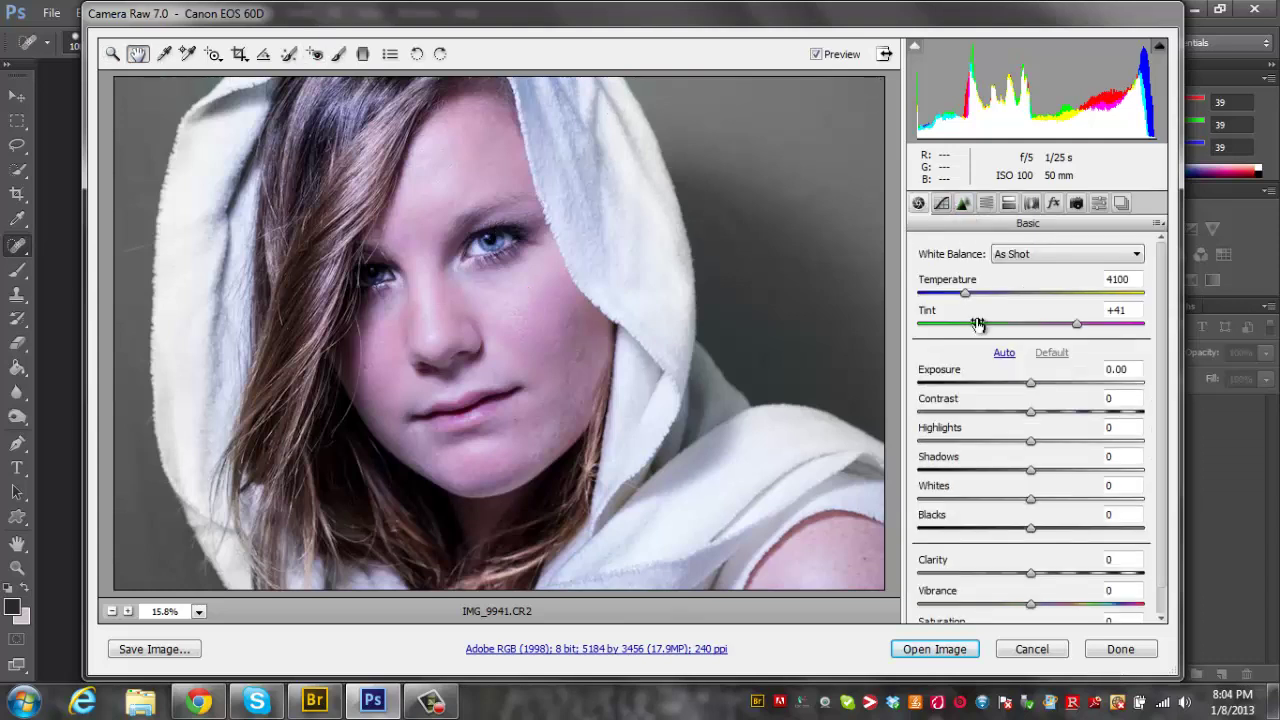
left_click_drag(966, 294, 996, 302)
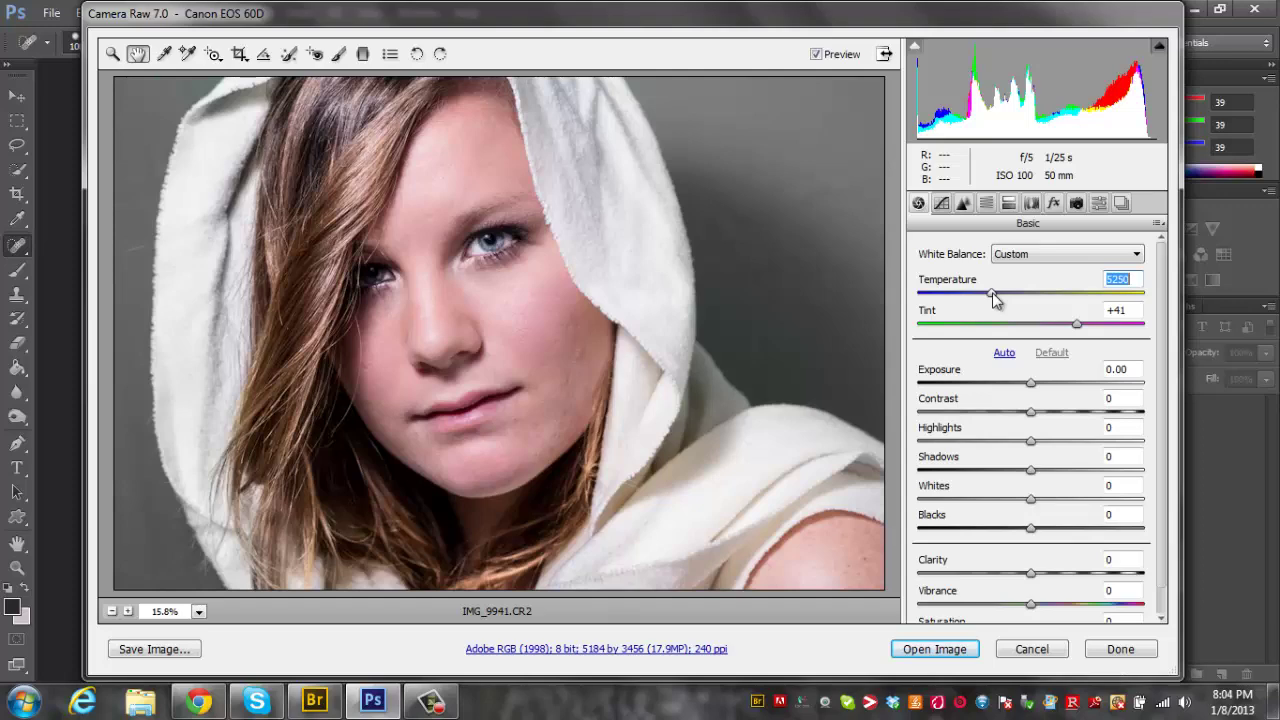
left_click(948, 648)
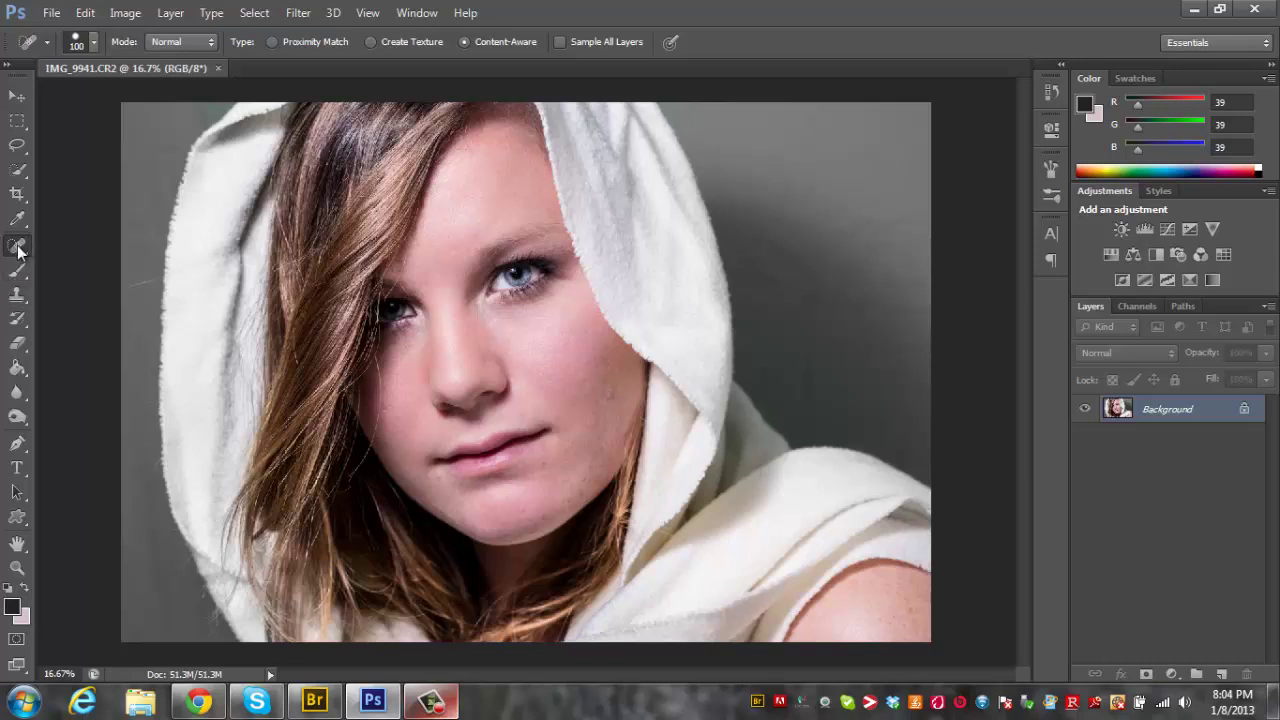
Spot-heal the cheek mole and the blemishes on the lower cheek, chin, left cheek and near the eyebrow
left_click(610, 393)
left_click(595, 425)
left_click(523, 510)
left_click(382, 407)
key("ctrl+plus")
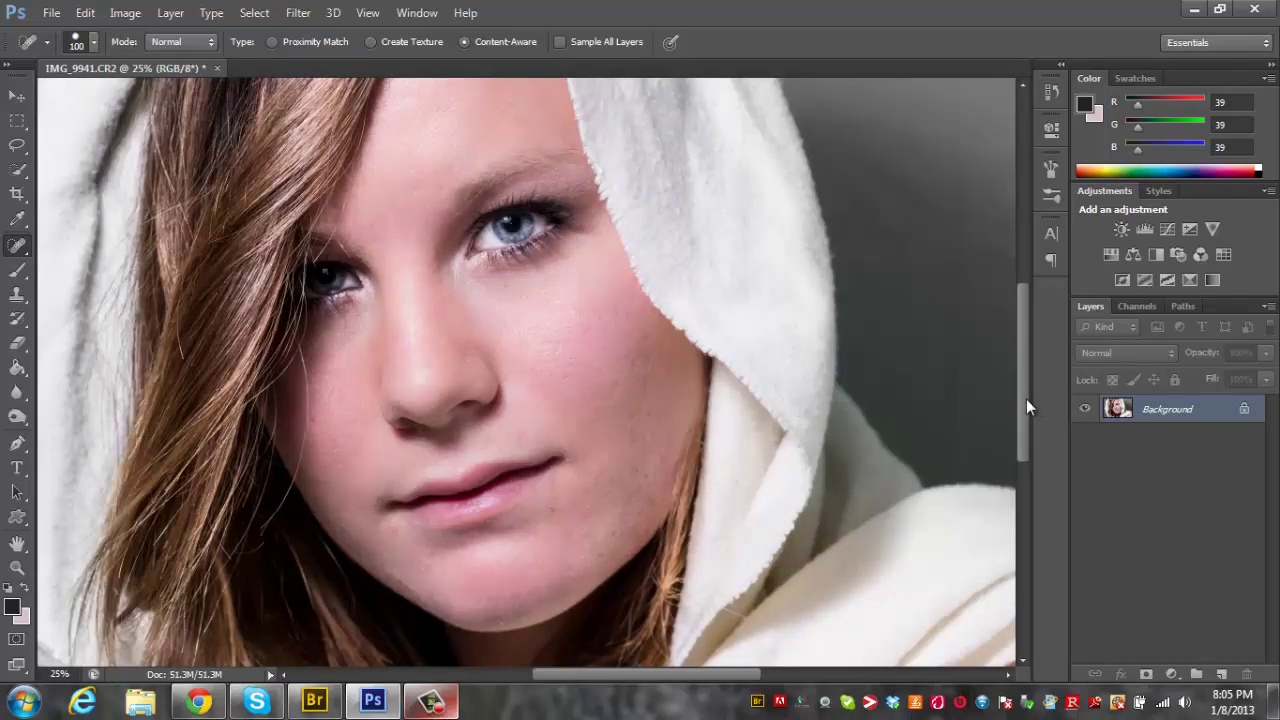
left_click_drag(1026, 399, 1026, 383)
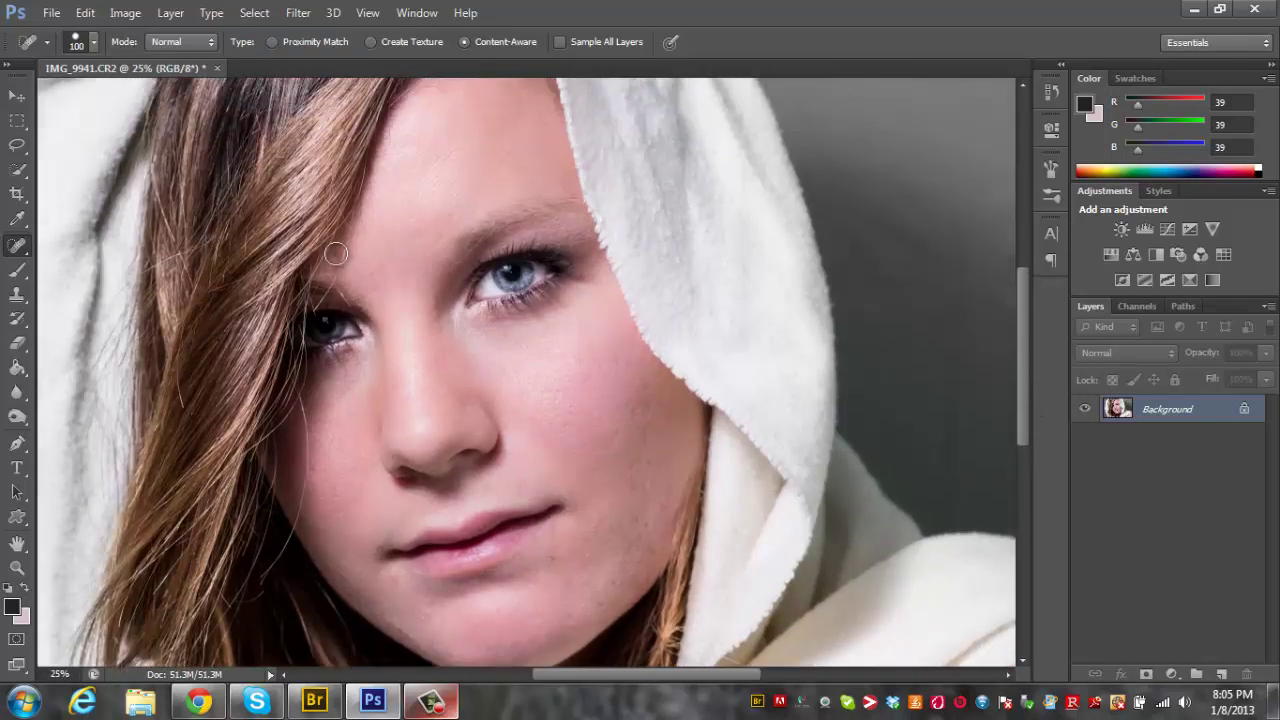
left_click(336, 254)
left_click(17, 220)
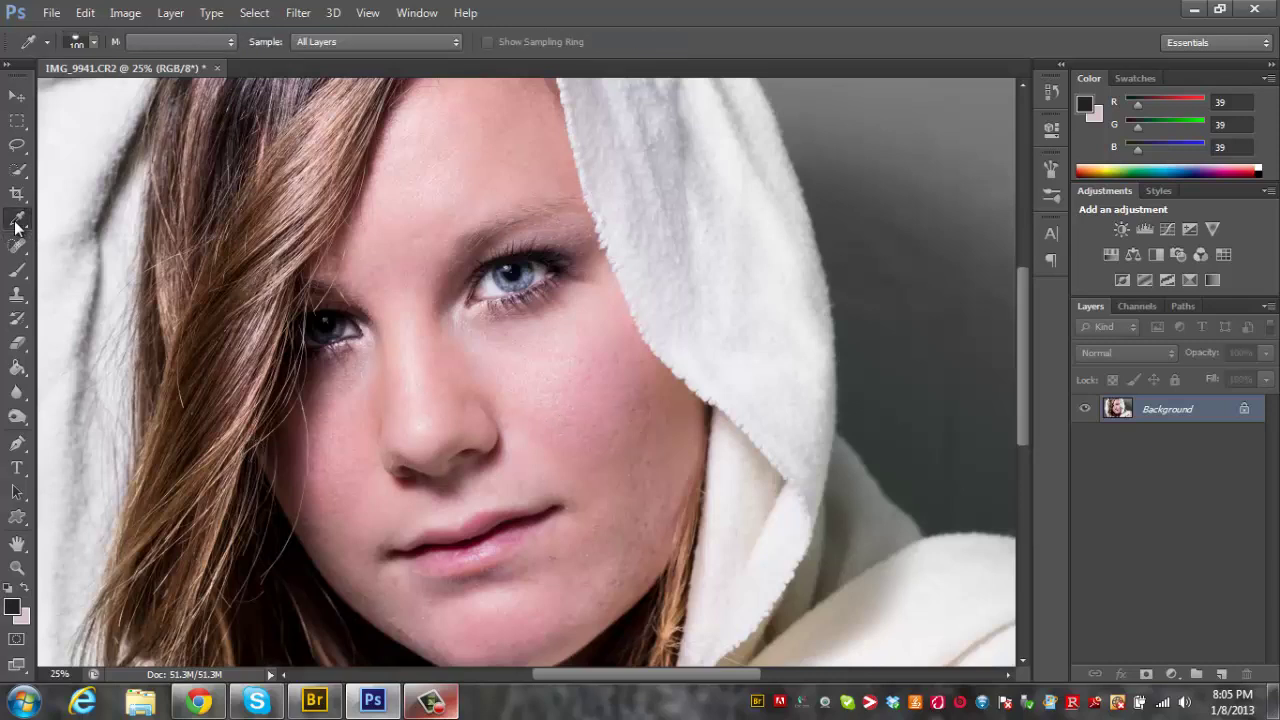
Sample forehead skin tones and airbrush with a 344 px soft brush at 18% opacity and flow
left_click(417, 175)
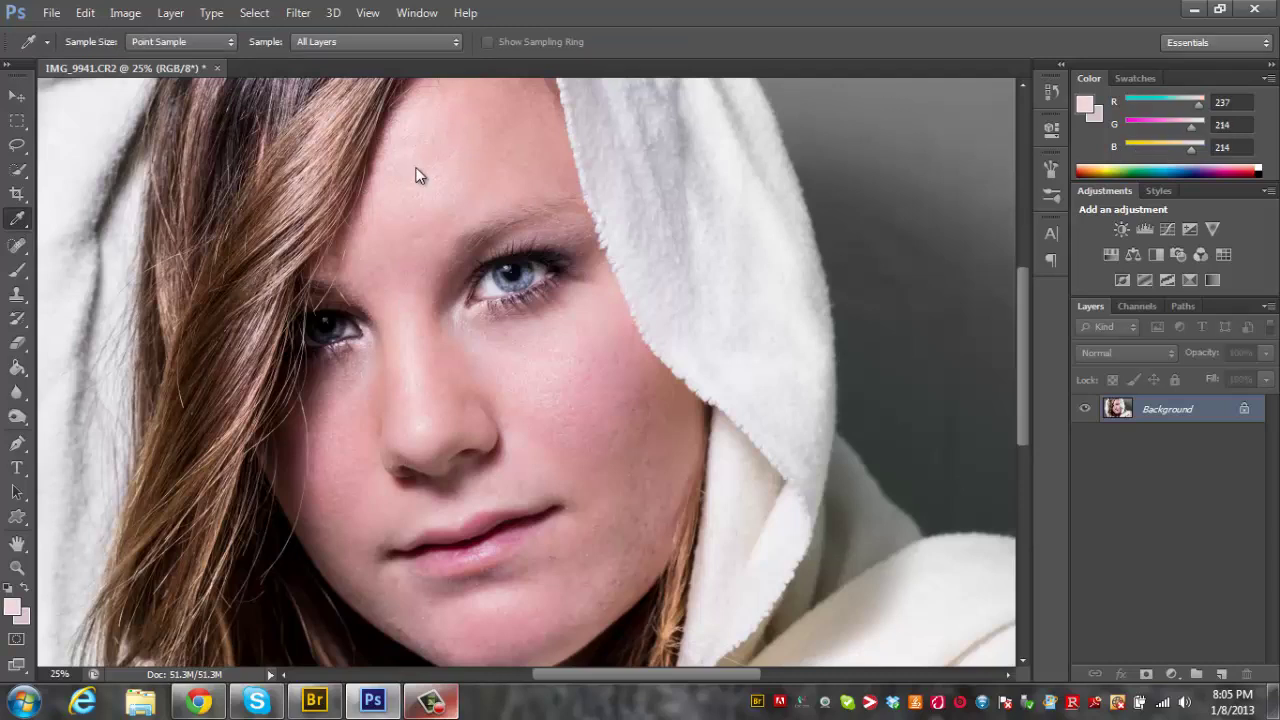
left_click(17, 273)
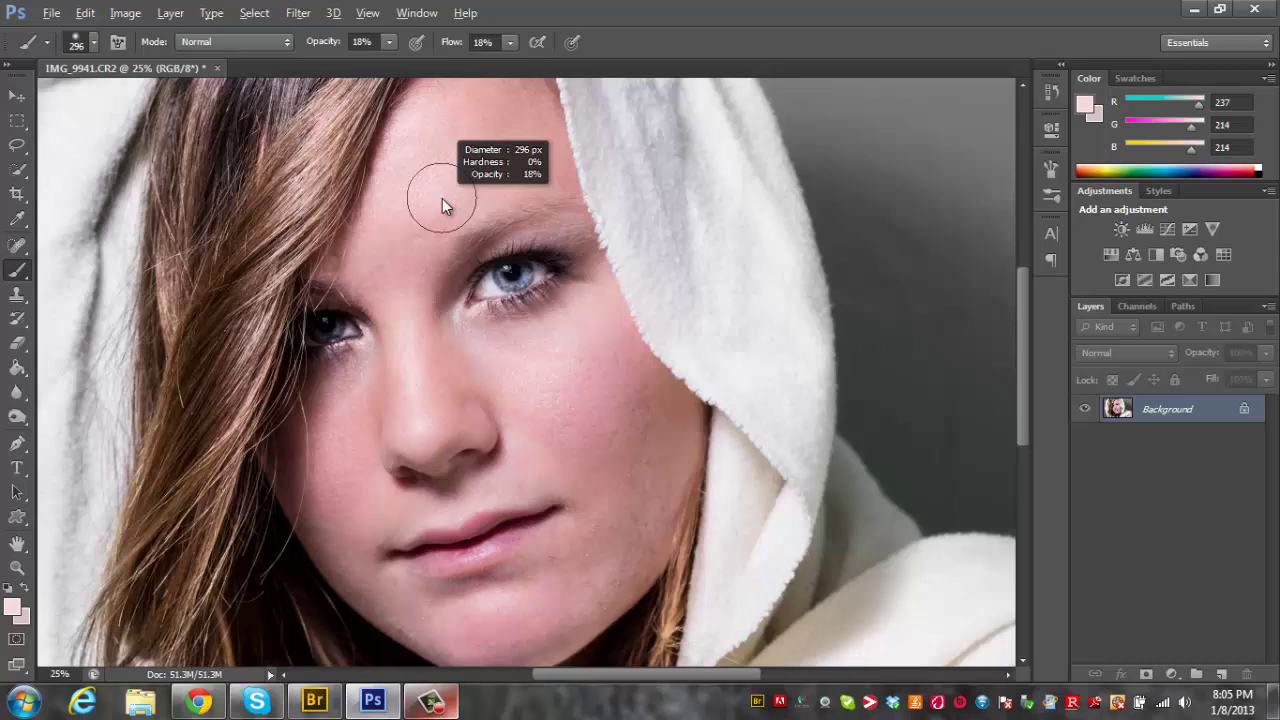
left_click_drag(448, 207, 447, 199)
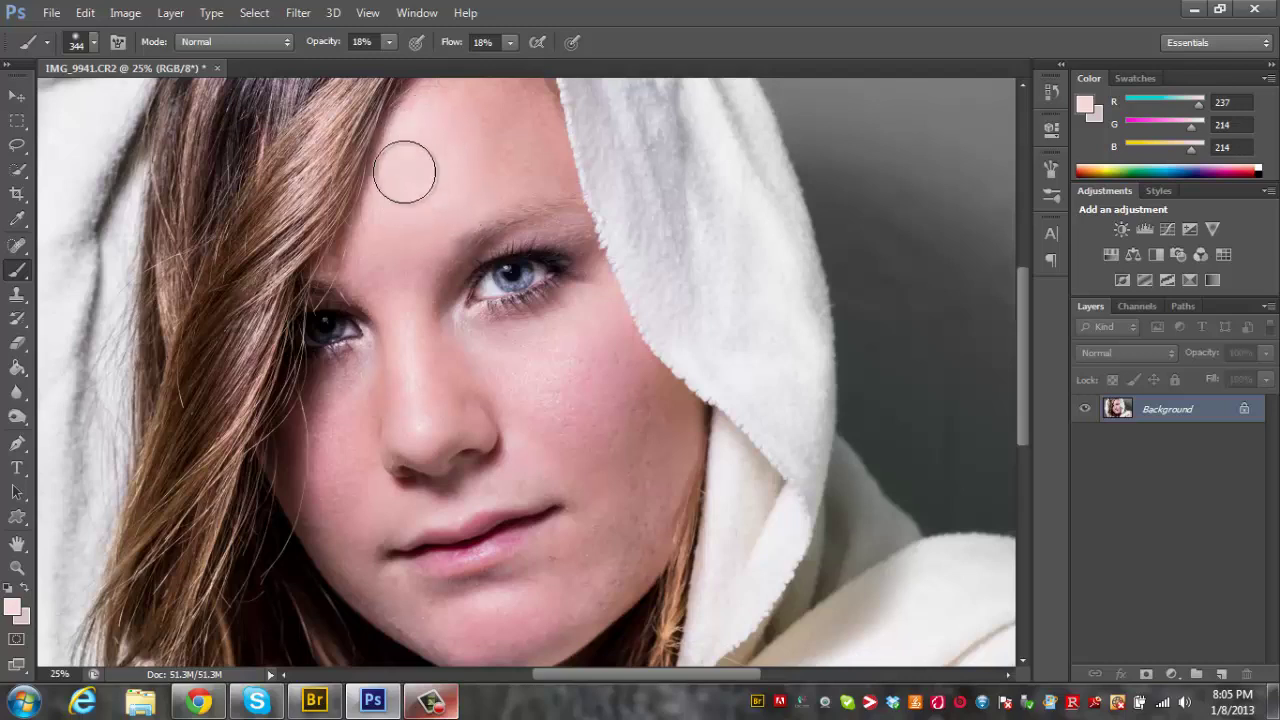
left_click(17, 219)
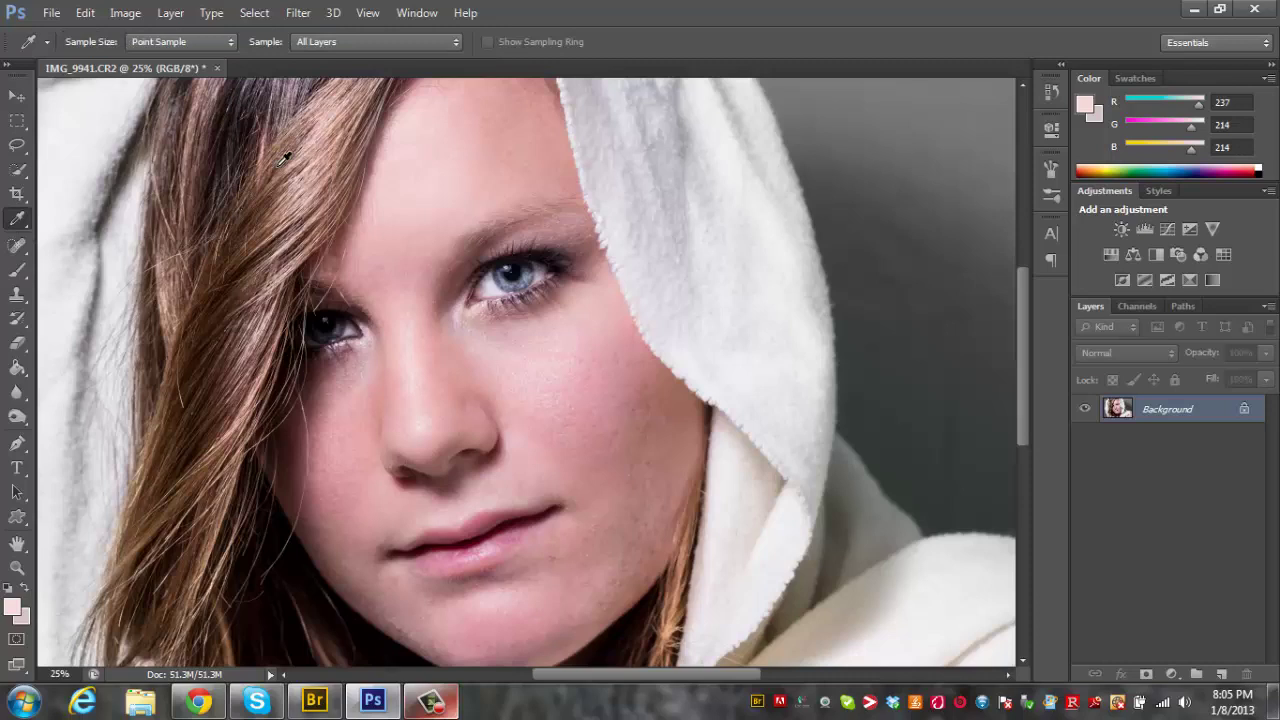
left_click(512, 127)
left_click(17, 269)
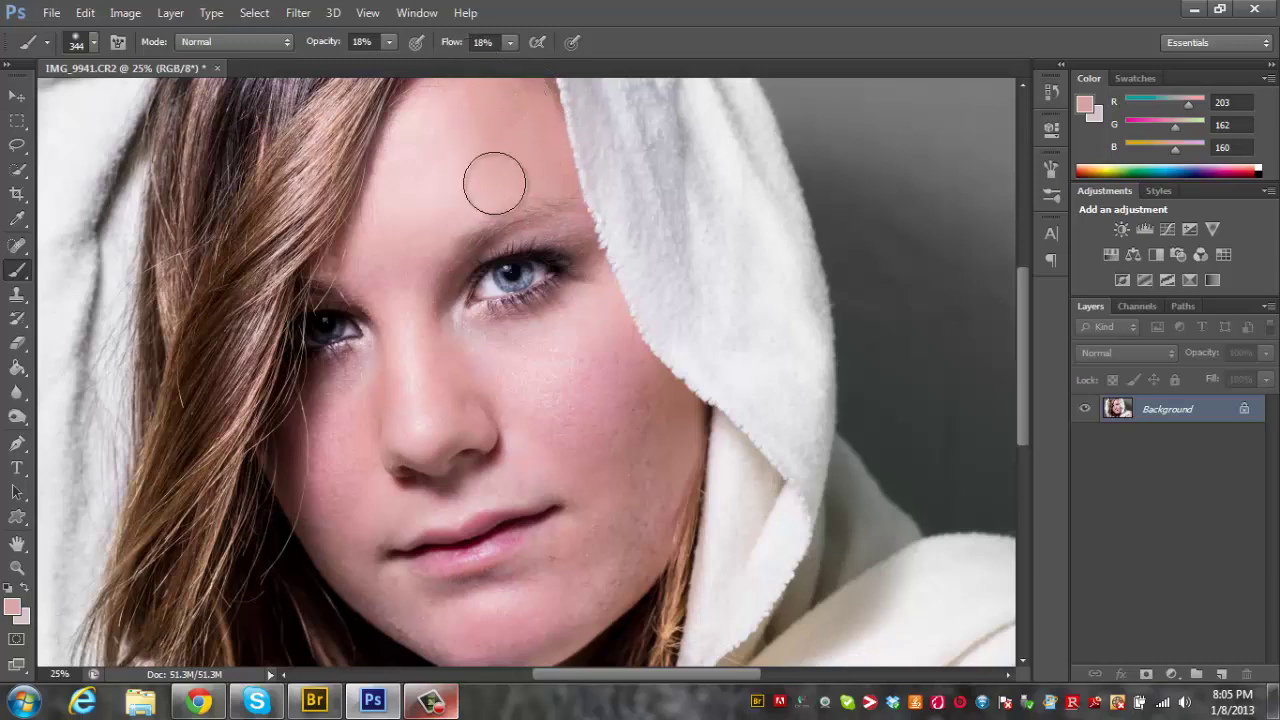
Sample lighter and darker cheek skin tones and softly airbrush the cheek below the eye
left_click(18, 221)
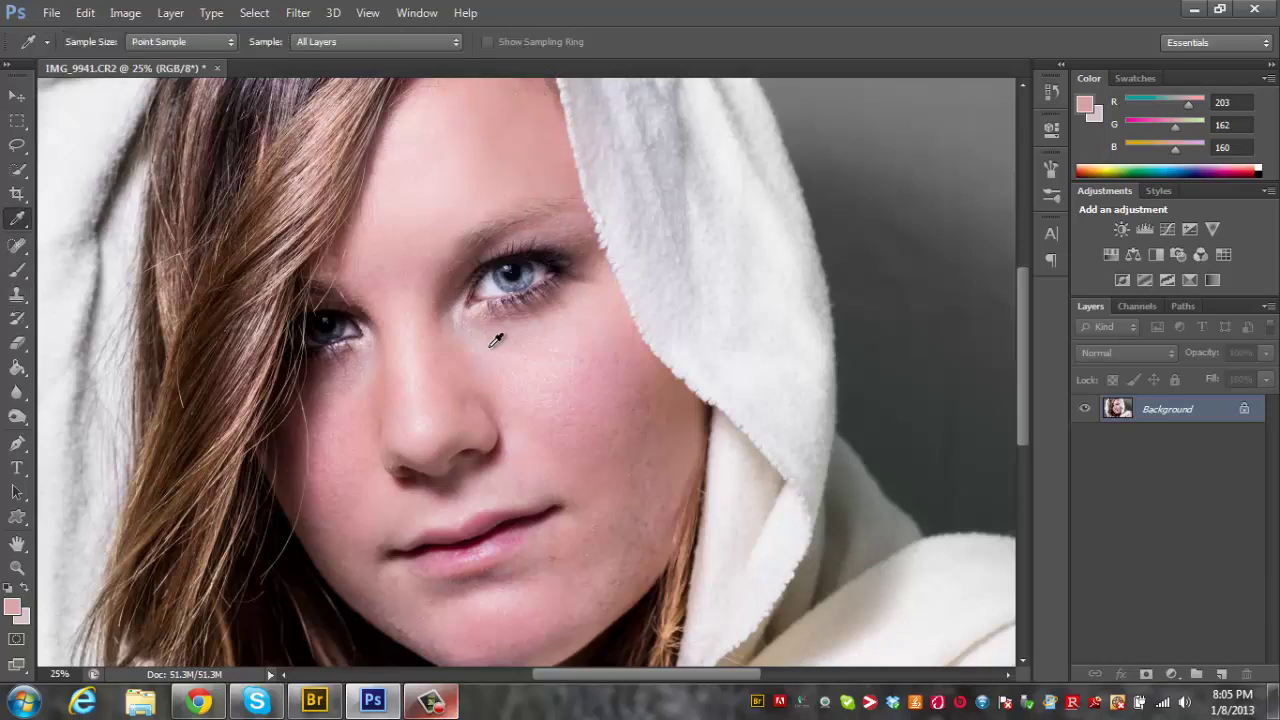
left_click(426, 367)
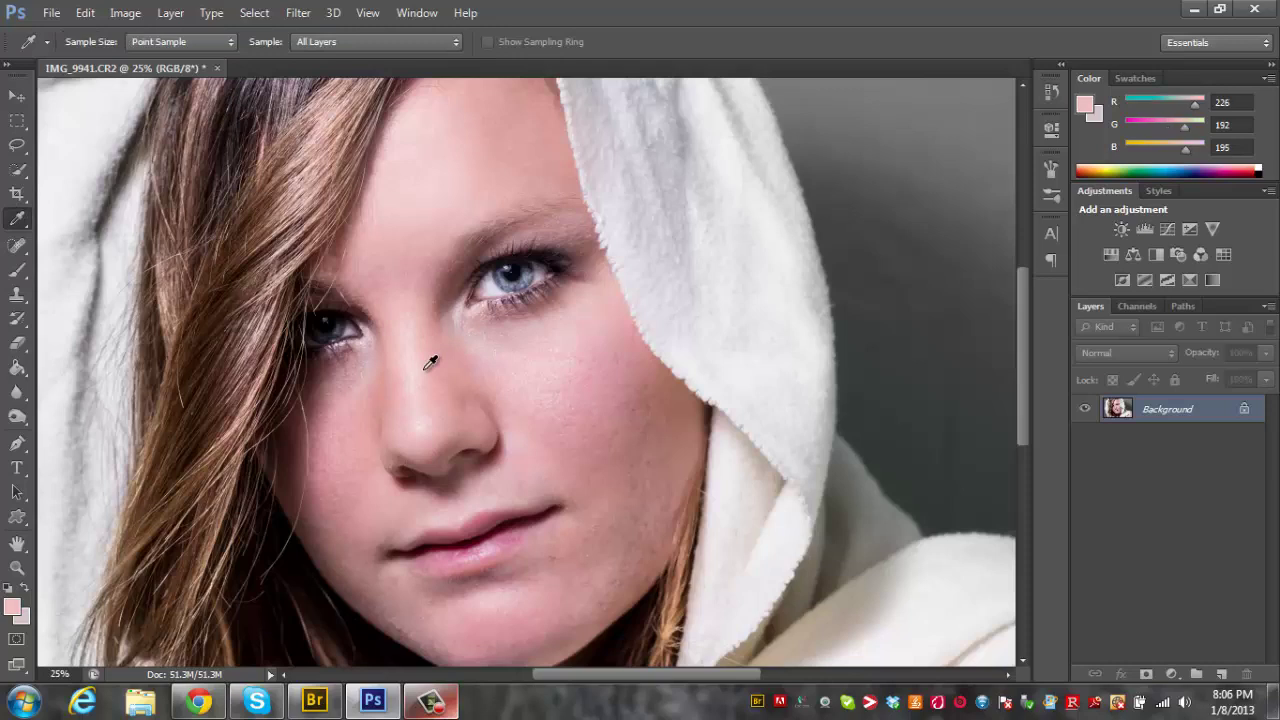
left_click(18, 271)
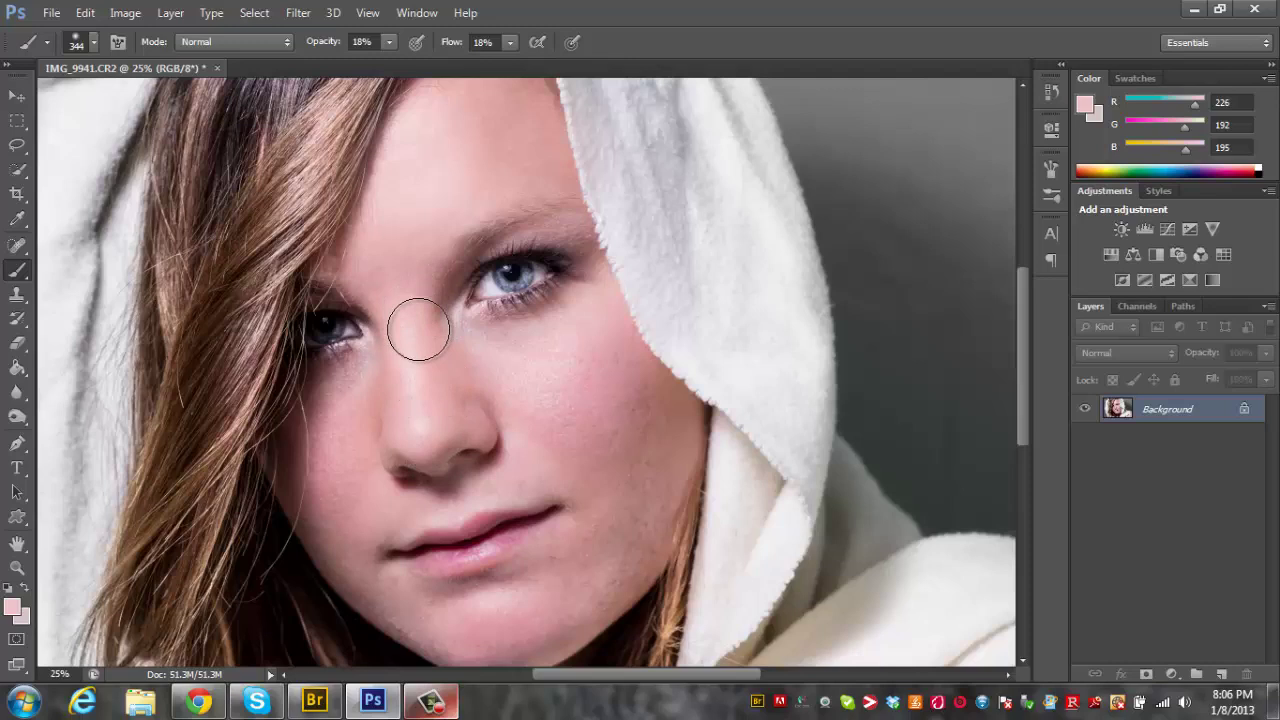
left_click(17, 219)
left_click(552, 370)
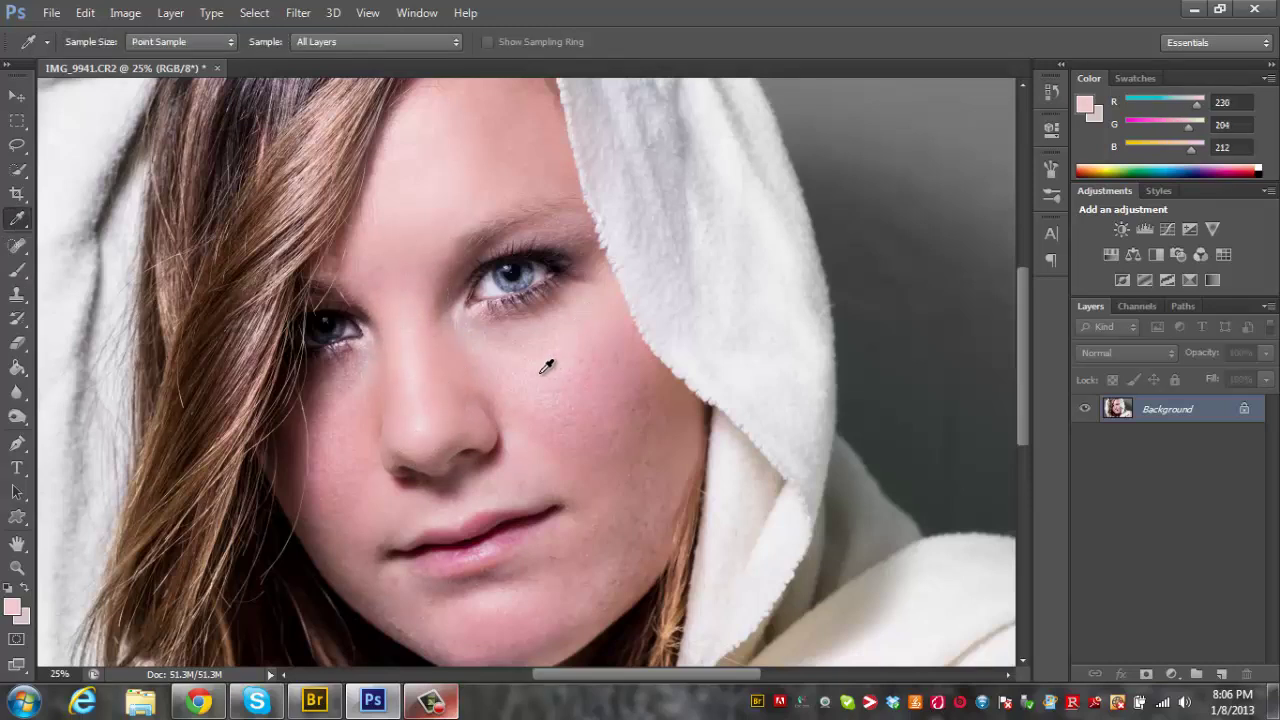
left_click(17, 270)
mouse_move(520, 358)
left_mouse_down()
mouse_move(553, 413)
mouse_move(540, 370)
mouse_move(563, 369)
mouse_move(550, 424)
mouse_move(576, 378)
mouse_move(585, 399)
mouse_move(575, 373)
mouse_move(591, 438)
mouse_move(519, 361)
mouse_move(561, 366)
mouse_move(524, 347)
mouse_move(569, 359)
mouse_move(565, 328)
mouse_move(501, 354)
mouse_move(571, 414)
mouse_move(586, 370)
mouse_move(578, 424)
mouse_move(495, 364)
mouse_move(580, 370)
mouse_move(565, 357)
mouse_move(563, 409)
left_mouse_up()
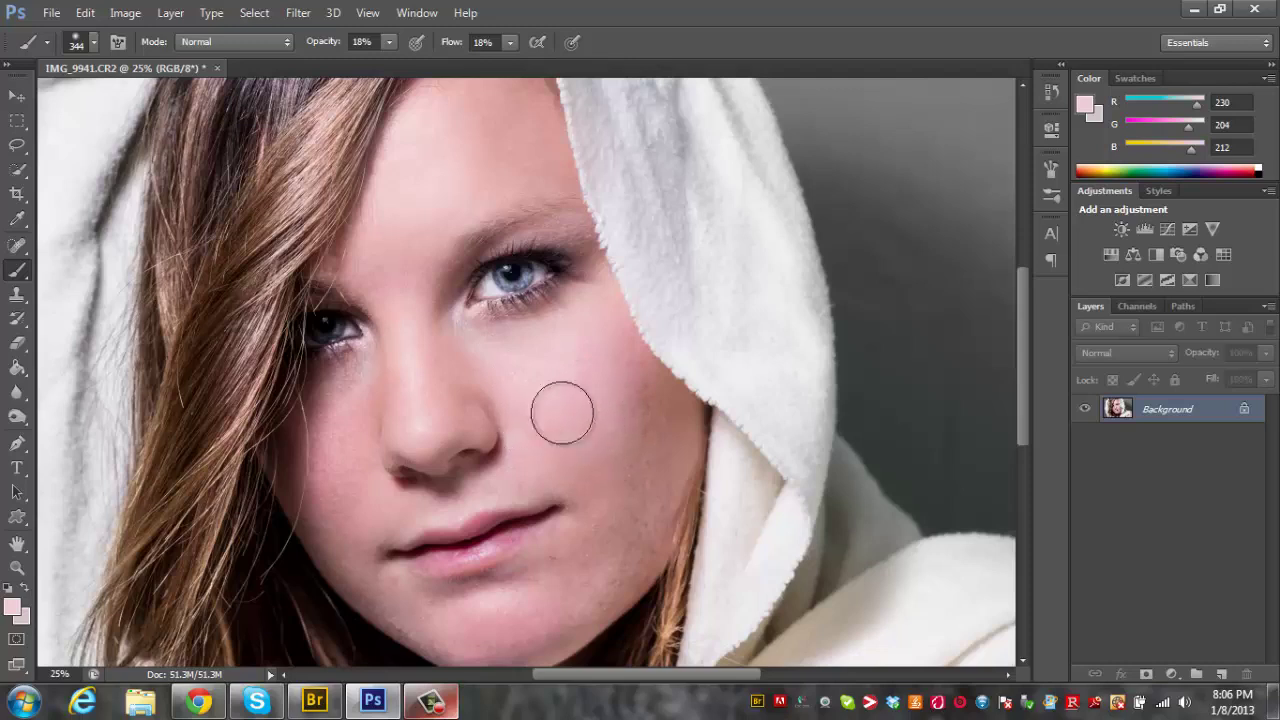
left_click(17, 219)
left_click(653, 393)
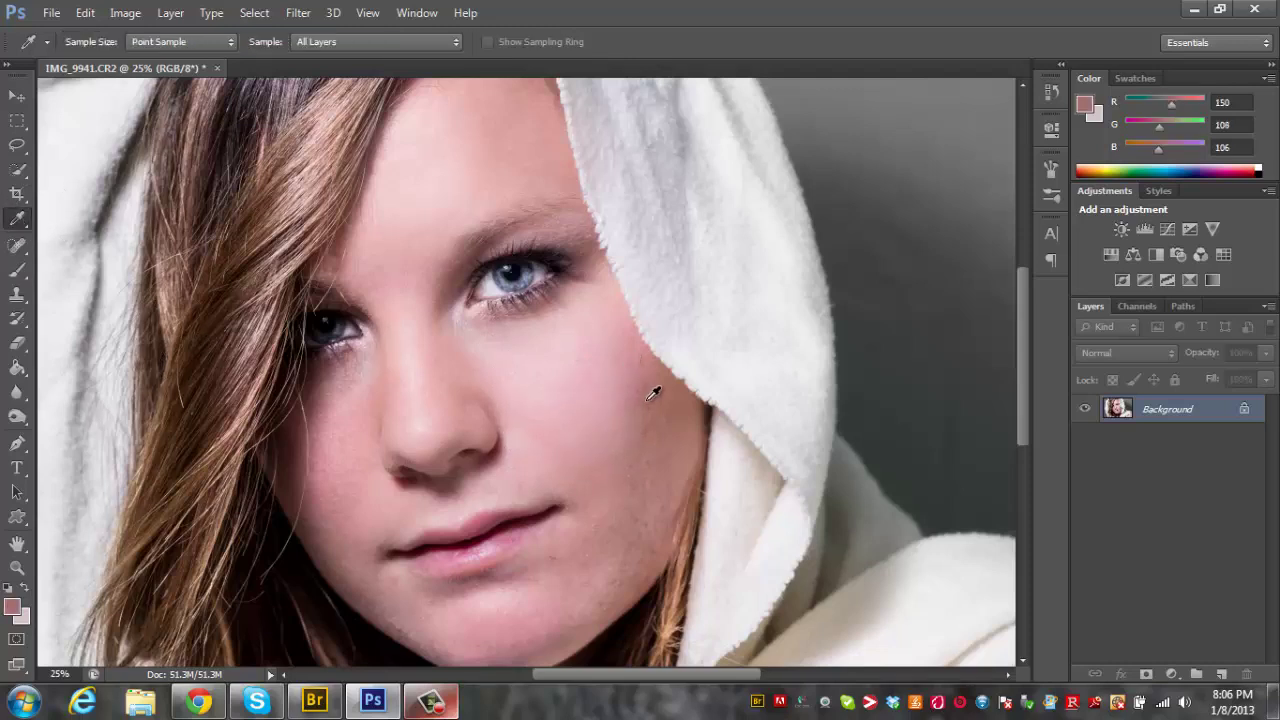
Airbrush the lower cheek toward the jaw, then spot-heal the lip-corner and chin spots
left_click(17, 269)
mouse_move(637, 453)
left_mouse_down()
mouse_move(647, 387)
mouse_move(645, 457)
mouse_move(665, 472)
mouse_move(670, 505)
mouse_move(668, 493)
mouse_move(626, 577)
mouse_move(674, 412)
mouse_move(649, 382)
mouse_move(649, 405)
mouse_move(646, 371)
mouse_move(650, 484)
mouse_move(654, 460)
mouse_move(665, 465)
mouse_move(640, 557)
mouse_move(620, 590)
mouse_move(608, 583)
mouse_move(643, 533)
mouse_move(650, 379)
mouse_move(660, 516)
mouse_move(655, 393)
mouse_move(645, 554)
mouse_move(609, 596)
mouse_move(642, 530)
mouse_move(598, 605)
mouse_move(636, 522)
mouse_move(599, 619)
mouse_move(626, 521)
mouse_move(582, 603)
mouse_move(641, 525)
mouse_move(588, 621)
mouse_move(648, 504)
mouse_move(593, 589)
mouse_move(646, 523)
mouse_move(628, 560)
mouse_move(646, 499)
mouse_move(631, 546)
mouse_move(639, 437)
mouse_move(630, 512)
mouse_move(588, 594)
mouse_move(616, 562)
mouse_move(577, 621)
mouse_move(551, 622)
mouse_move(604, 583)
mouse_move(630, 532)
mouse_move(605, 586)
mouse_move(652, 521)
mouse_move(637, 515)
mouse_move(637, 482)
mouse_move(640, 537)
mouse_move(612, 453)
mouse_move(617, 514)
mouse_move(568, 604)
left_mouse_up()
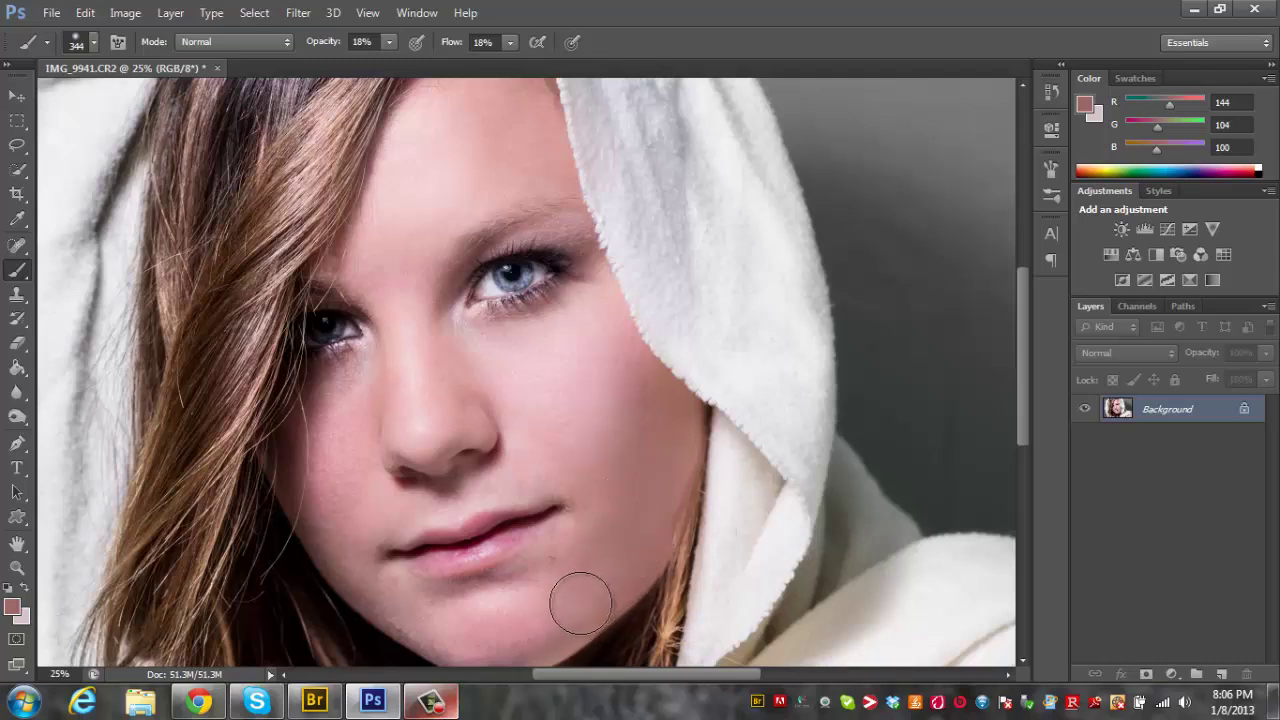
left_click(17, 246)
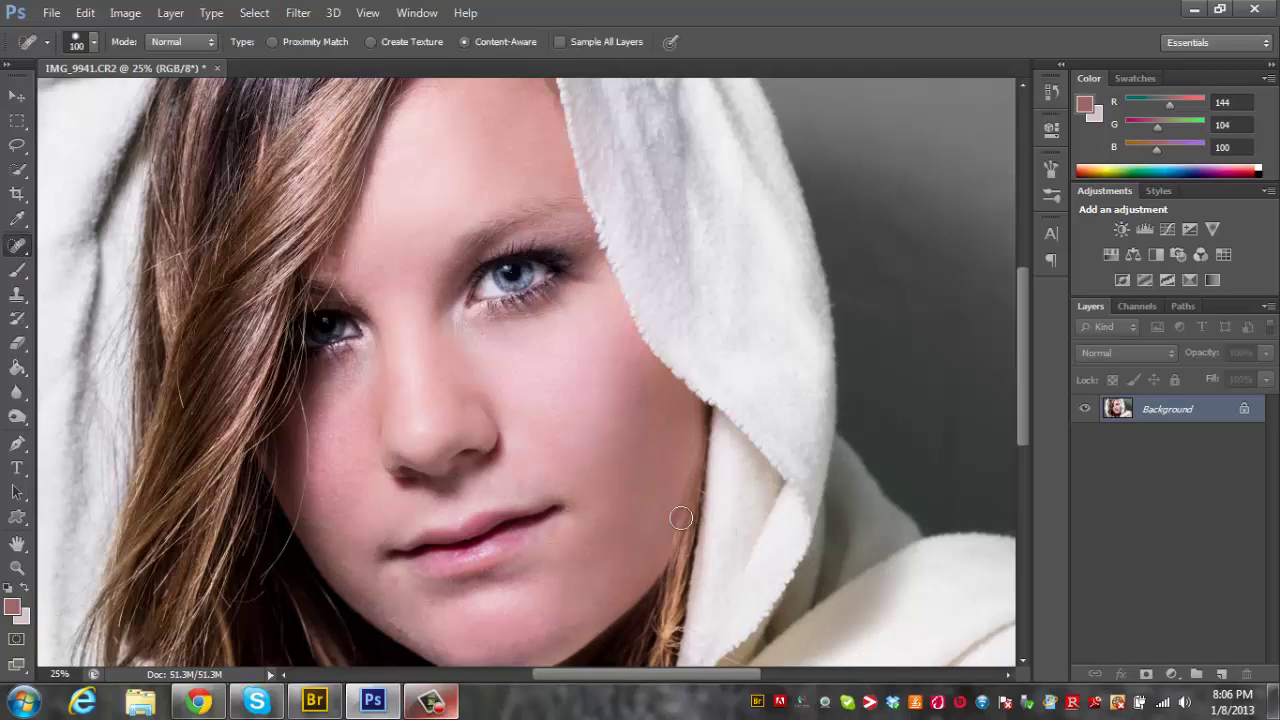
left_click(575, 506)
left_click(399, 625)
Sample a pink skin tone from the cheek and softly airbrush it over the cheek
left_click(17, 219)
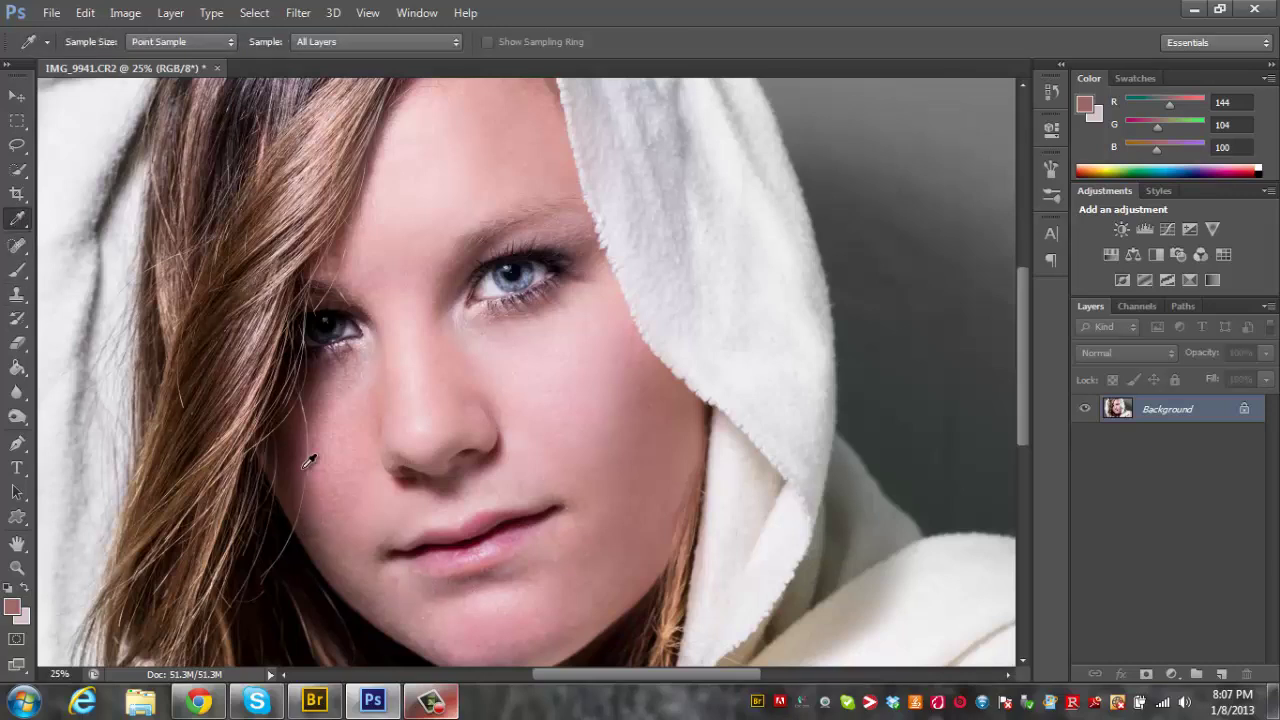
left_click(332, 424)
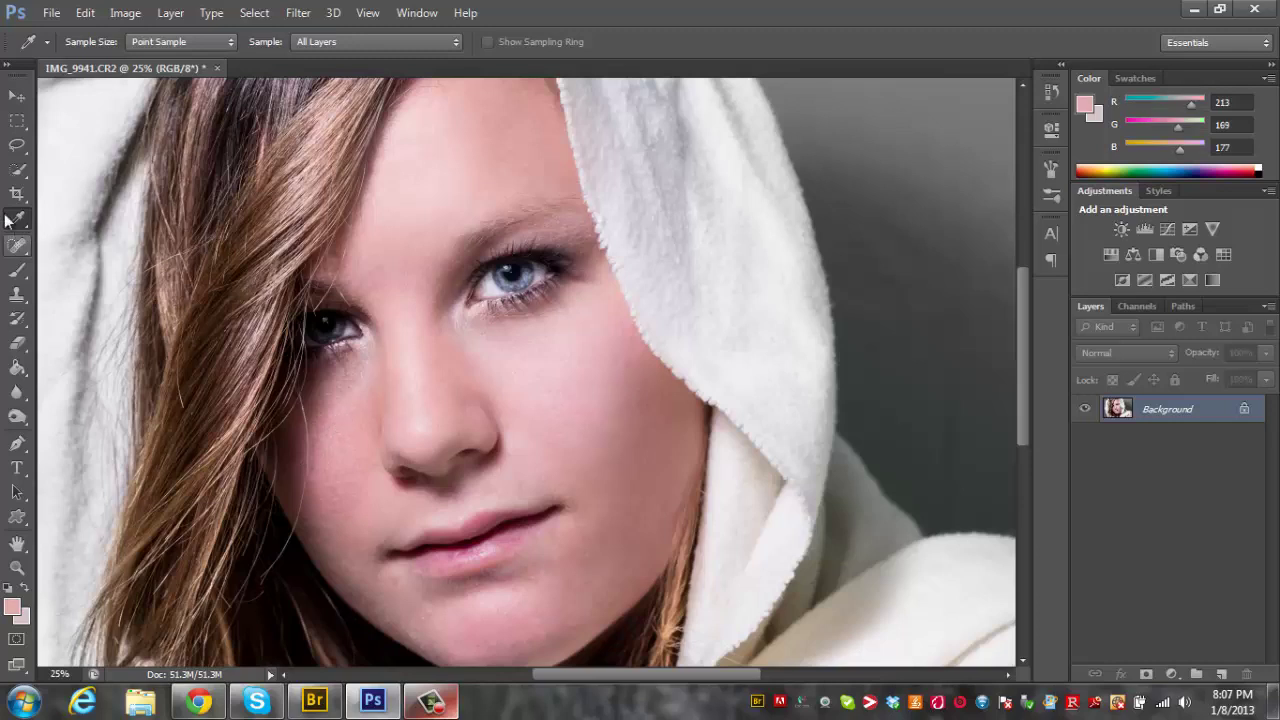
left_click(17, 270)
mouse_move(343, 414)
left_mouse_down()
mouse_move(342, 512)
mouse_move(337, 439)
mouse_move(346, 503)
mouse_move(354, 381)
mouse_move(339, 425)
mouse_move(351, 538)
mouse_move(331, 422)
mouse_move(349, 547)
mouse_move(346, 480)
left_mouse_up()
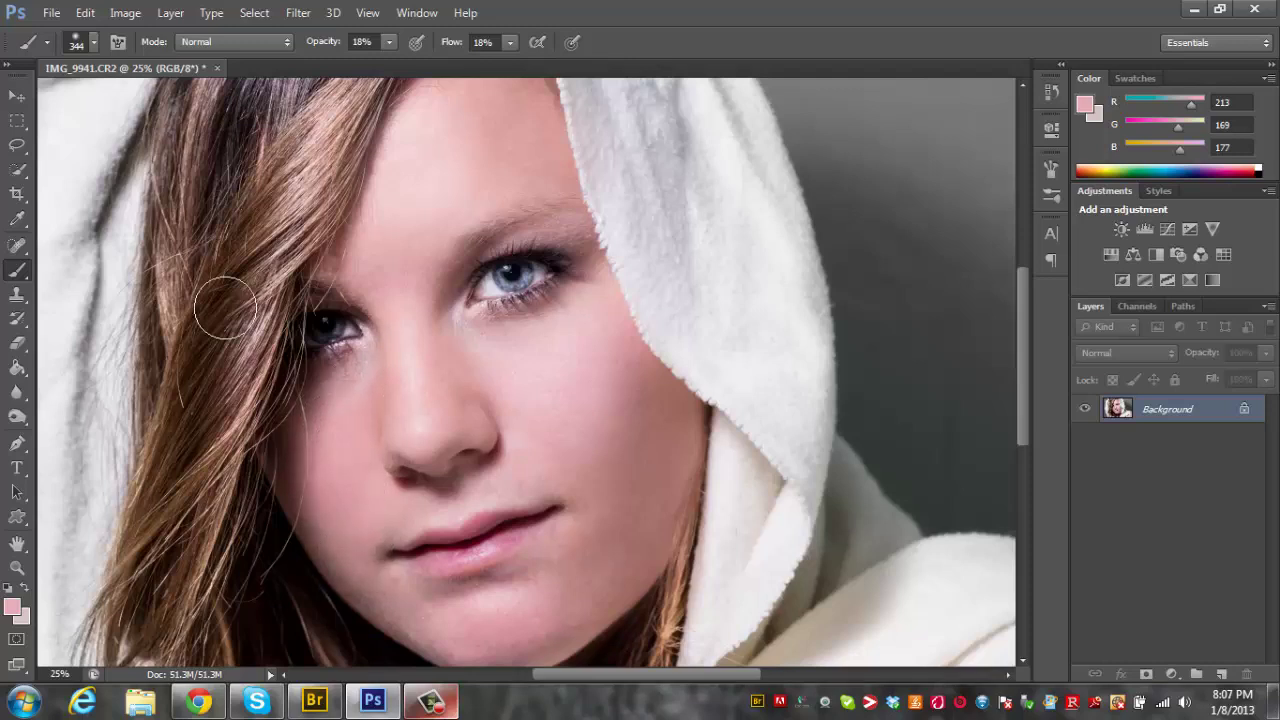
Sample the dark hair colour, adjust brush size and hardness, then sample lighter skin tone (180, 137, 138)
left_click(18, 218)
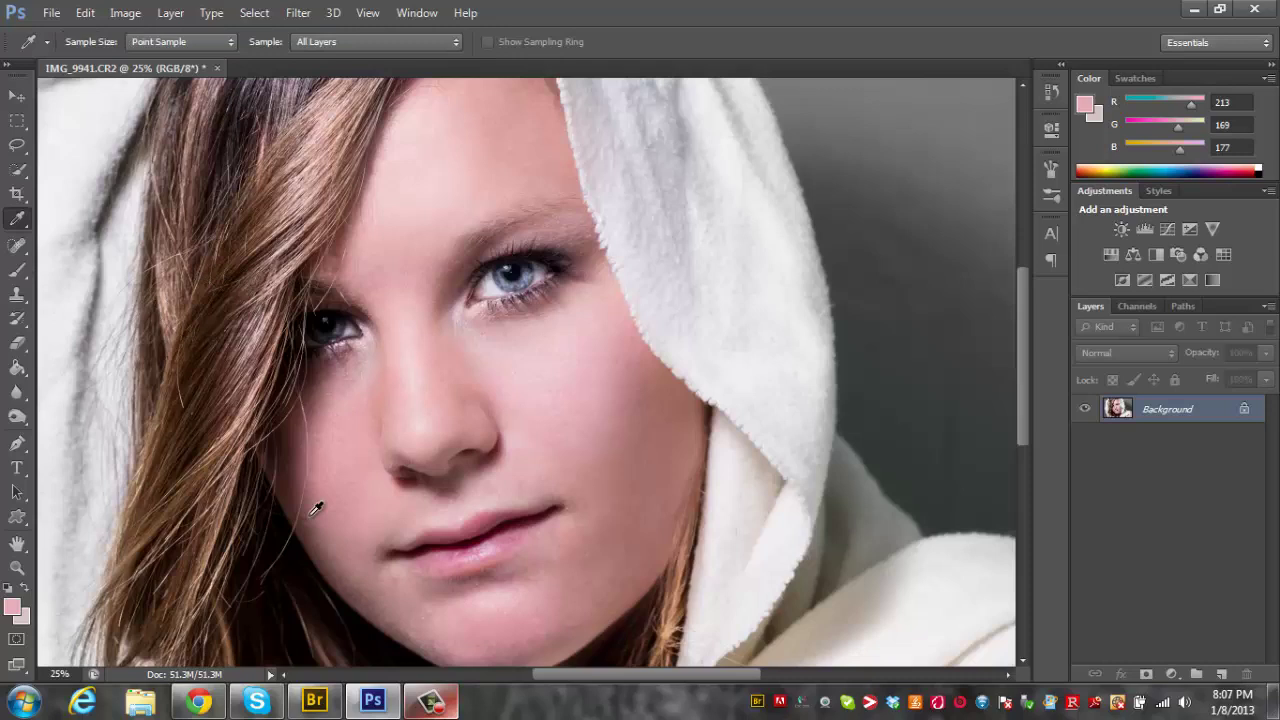
left_click(298, 432)
left_click(18, 270)
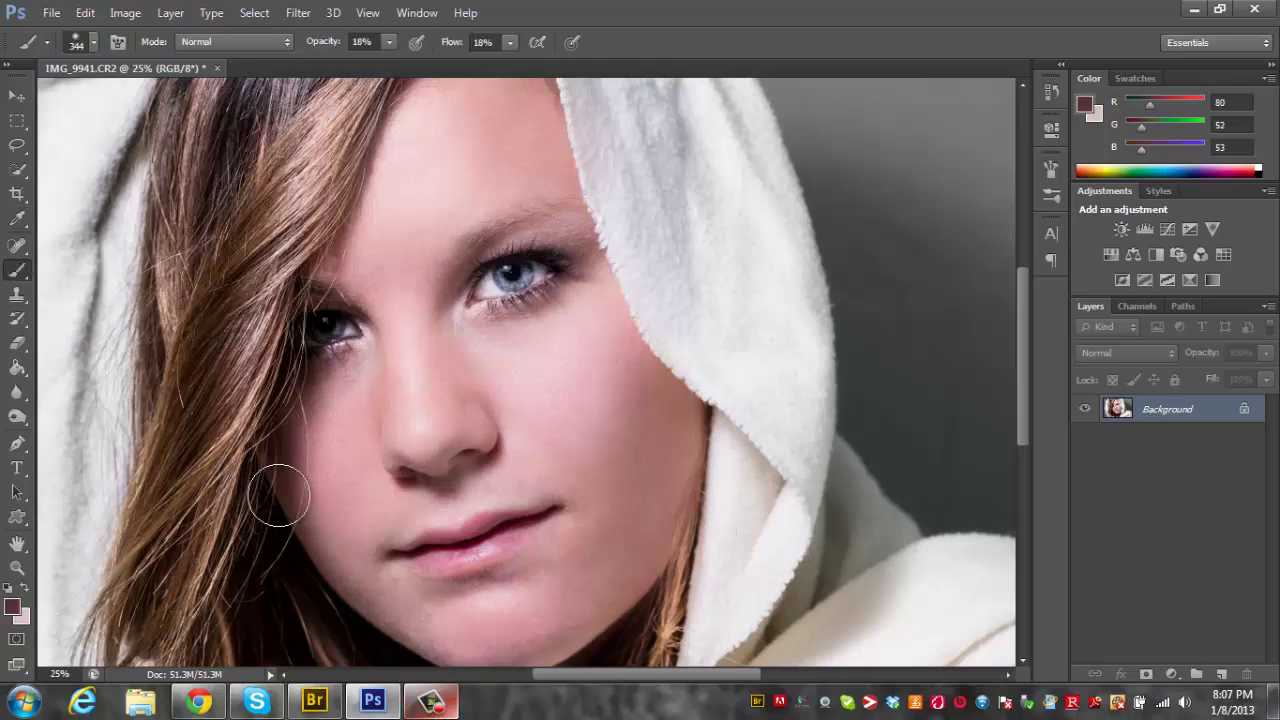
right_click(283, 439, "alt")
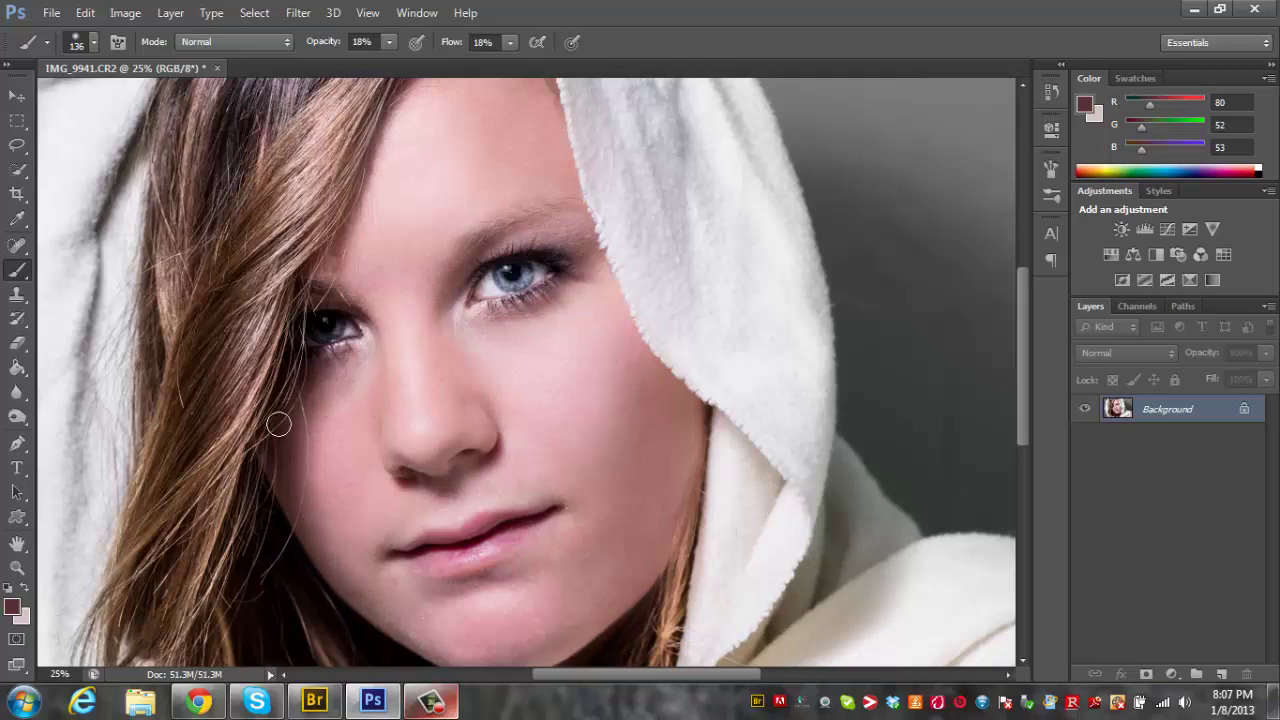
left_click(17, 219)
left_click(361, 265)
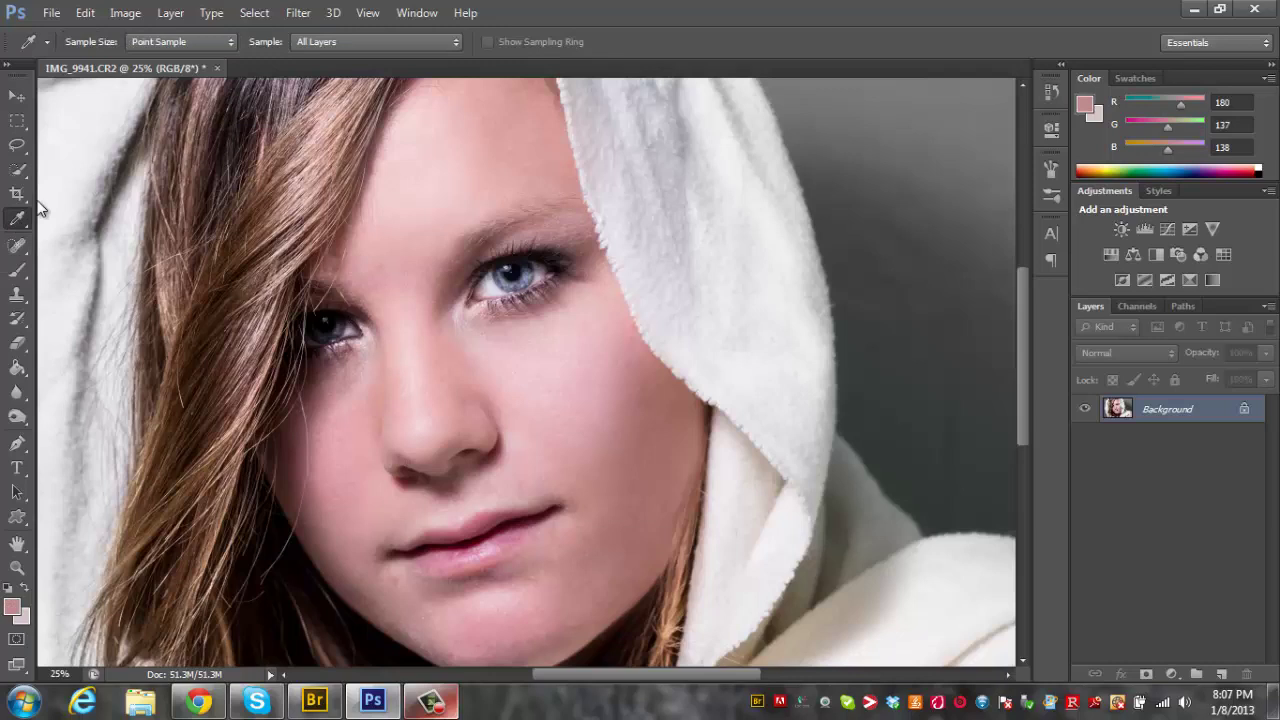
left_click(17, 270)
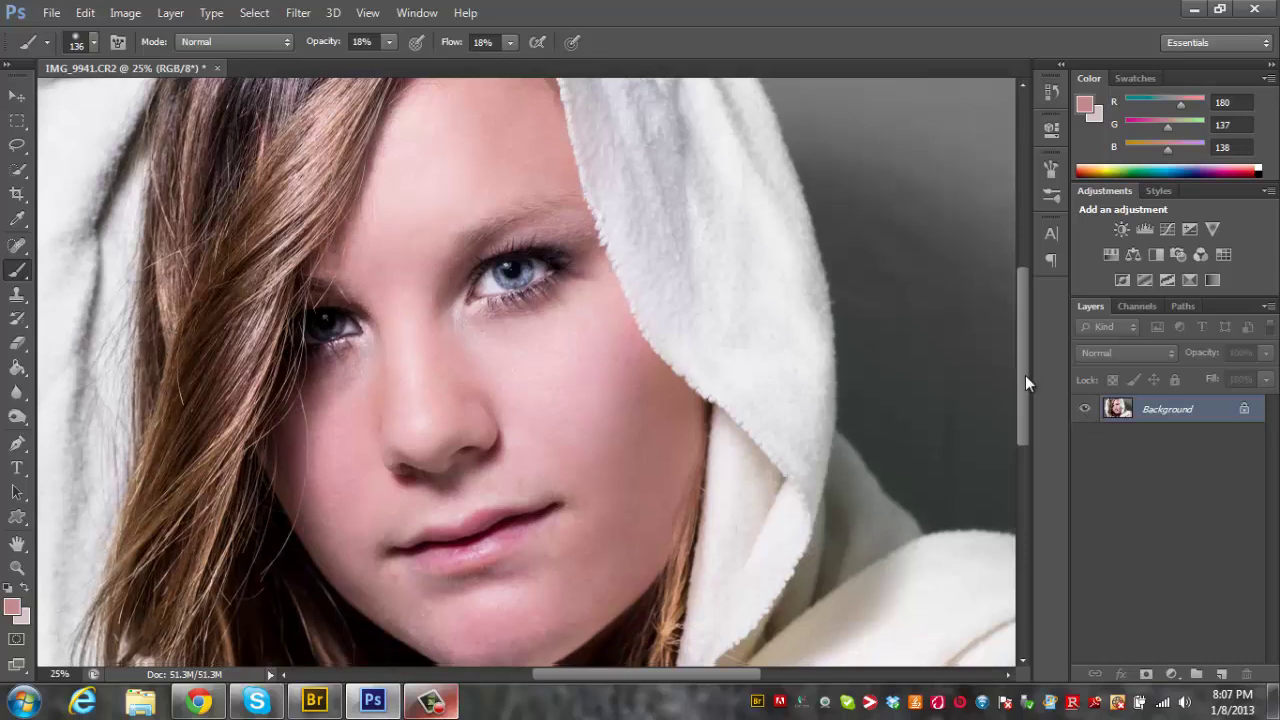
Sample a skin colour and adjust the brush size and hardness for painting the chin
left_click_drag(1025, 375, 1025, 392)
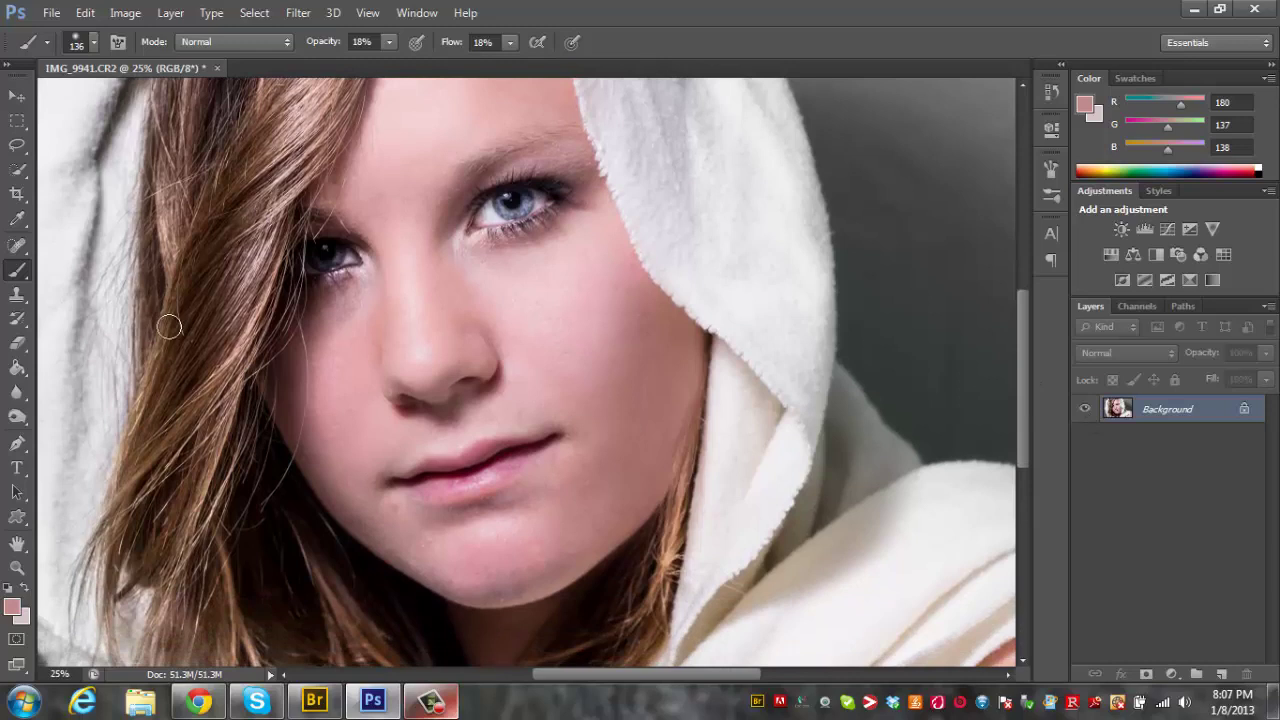
left_click(17, 219)
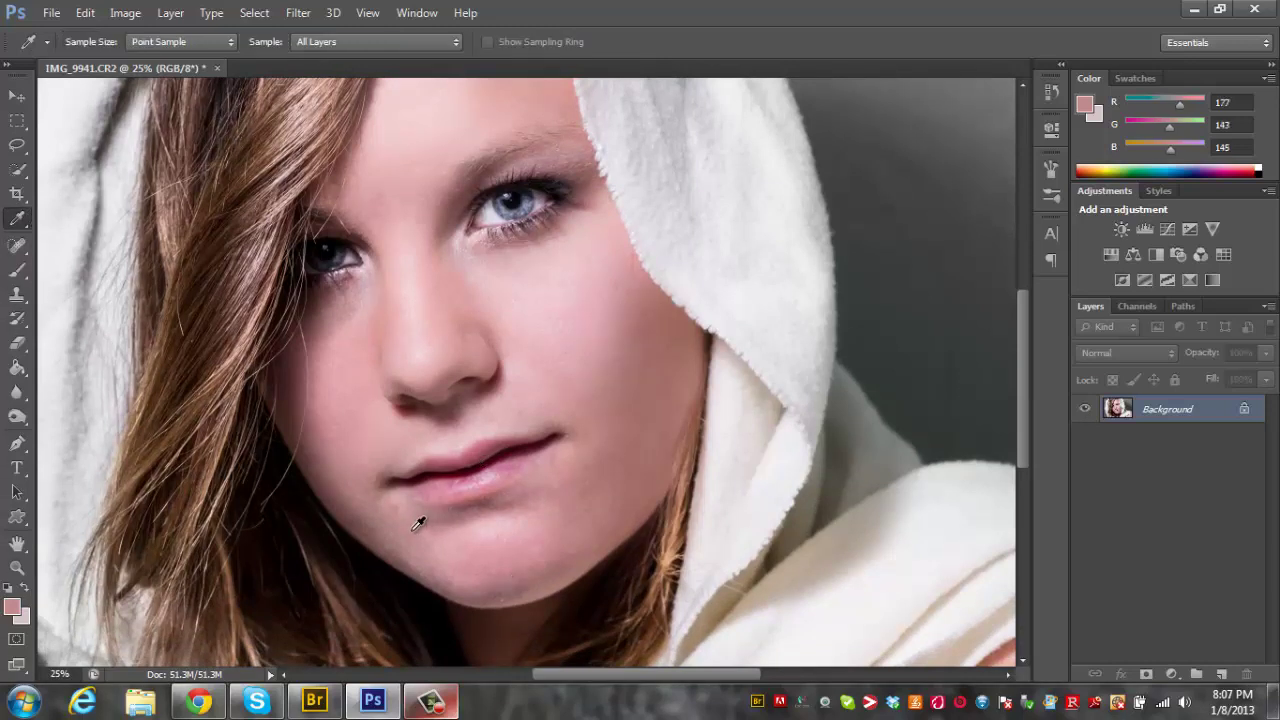
left_click(17, 270)
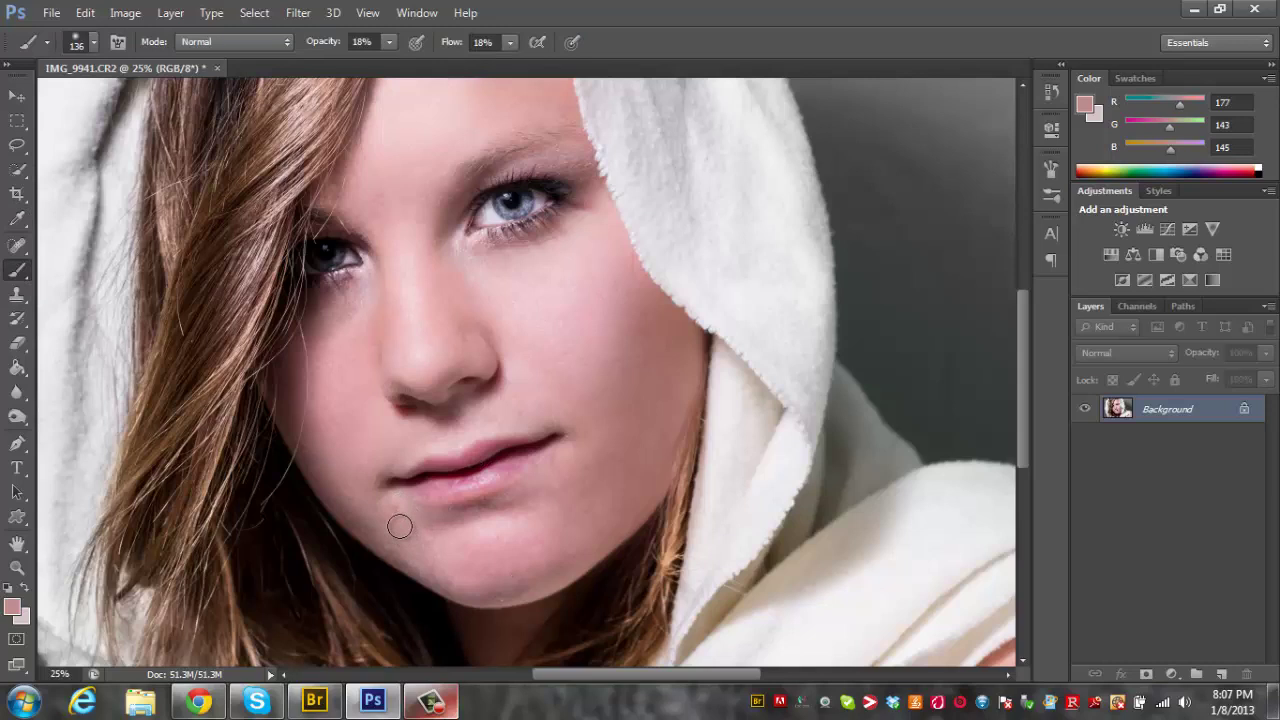
right_click(400, 530, "alt")
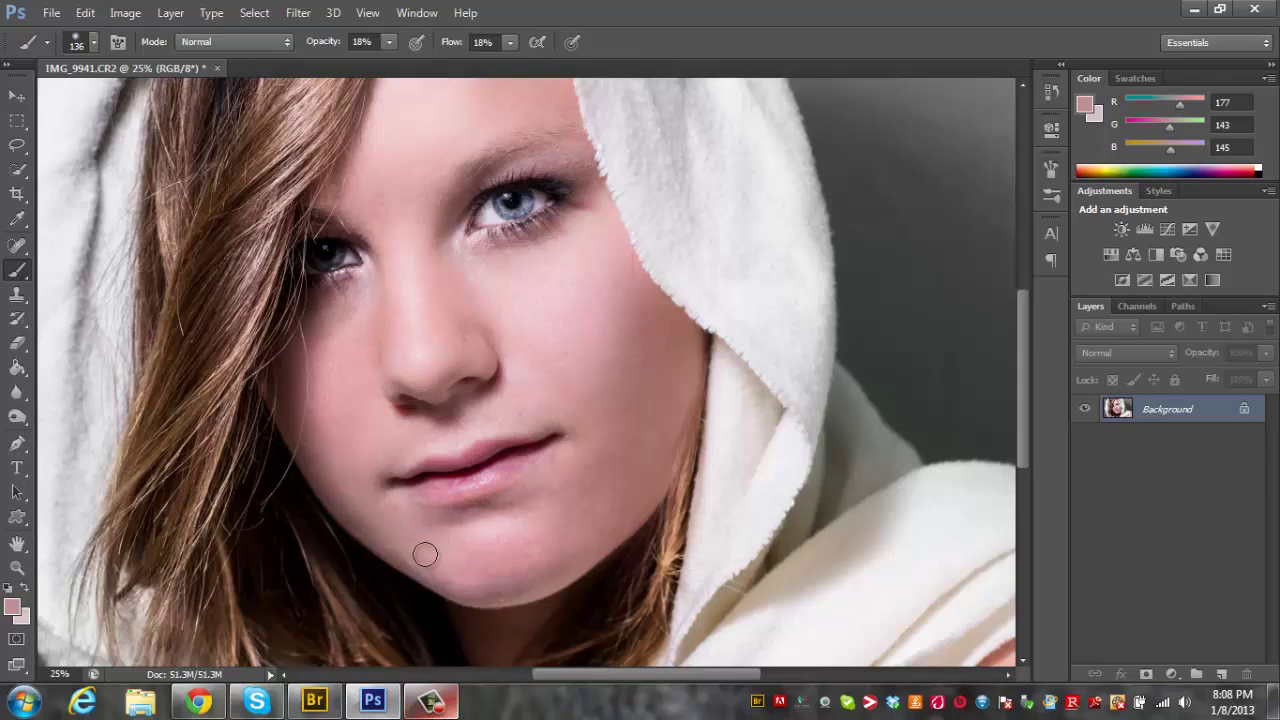
Airbrush the chin and jaw with darker shadow and lighter skin tones, then zoom out
left_click(17, 219)
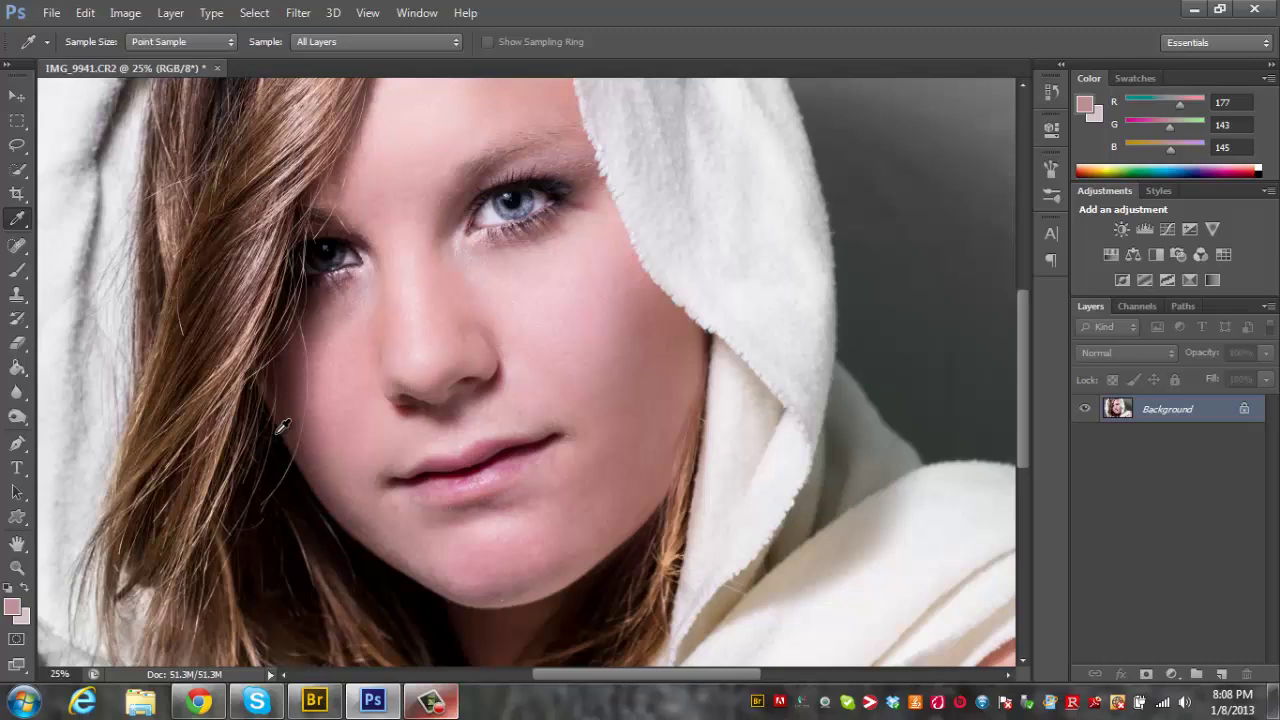
left_click(353, 518)
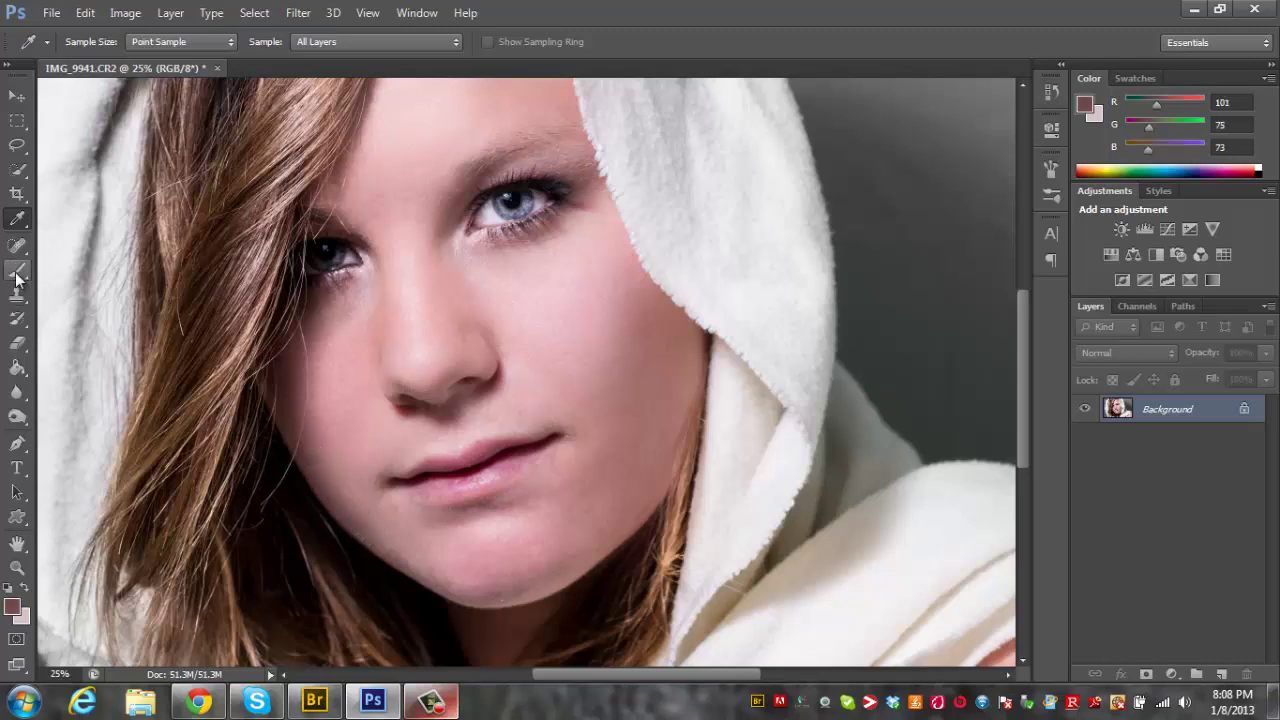
key("b")
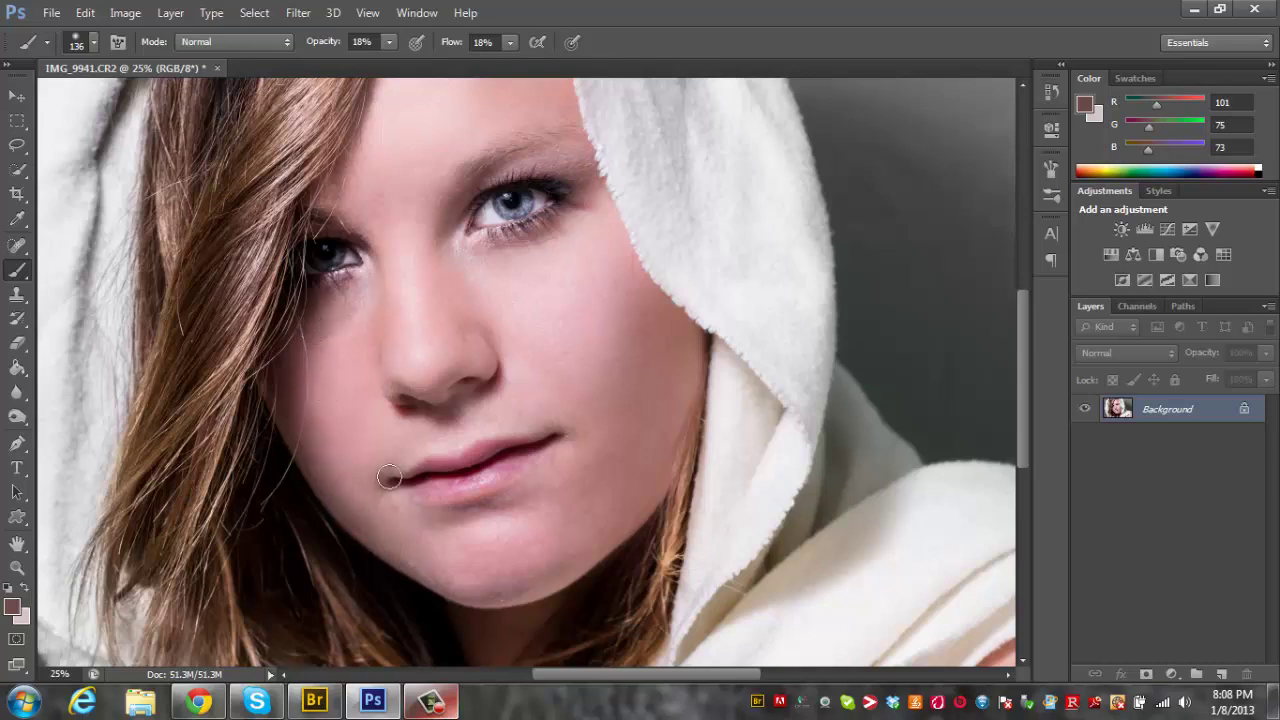
left_click(17, 219)
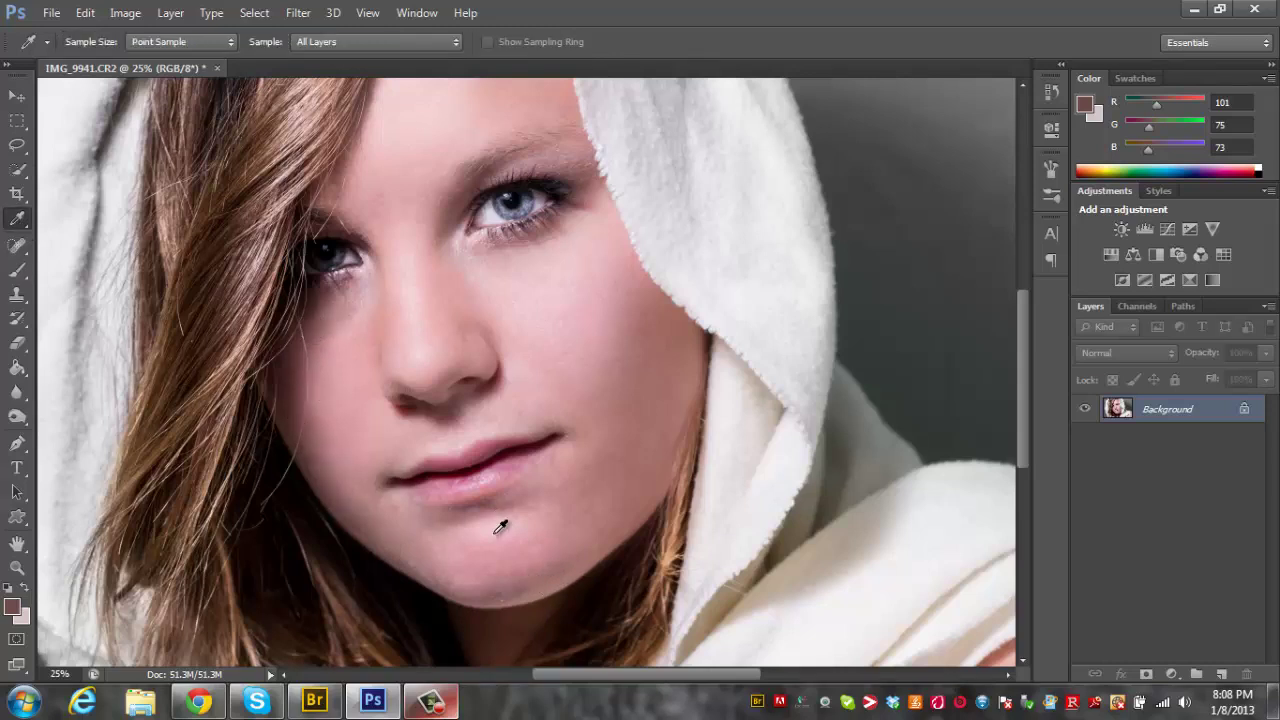
left_click(545, 578)
left_click(17, 270)
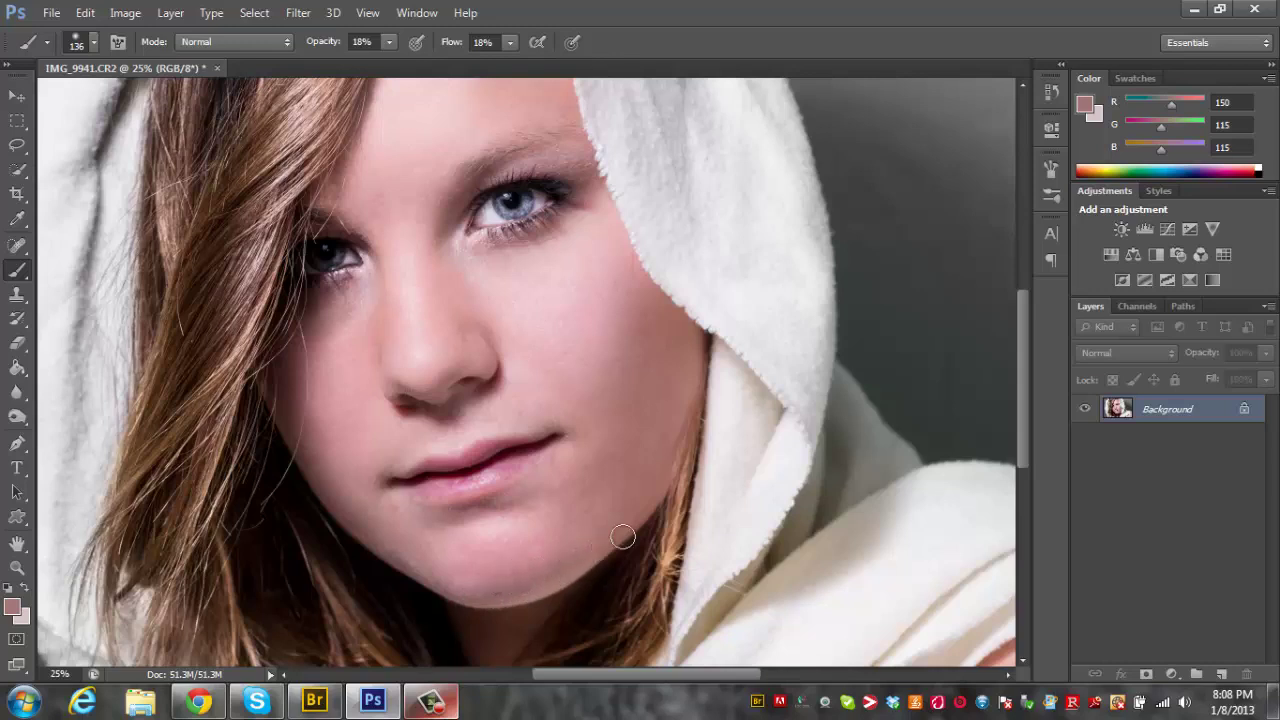
key("ctrl+minus")
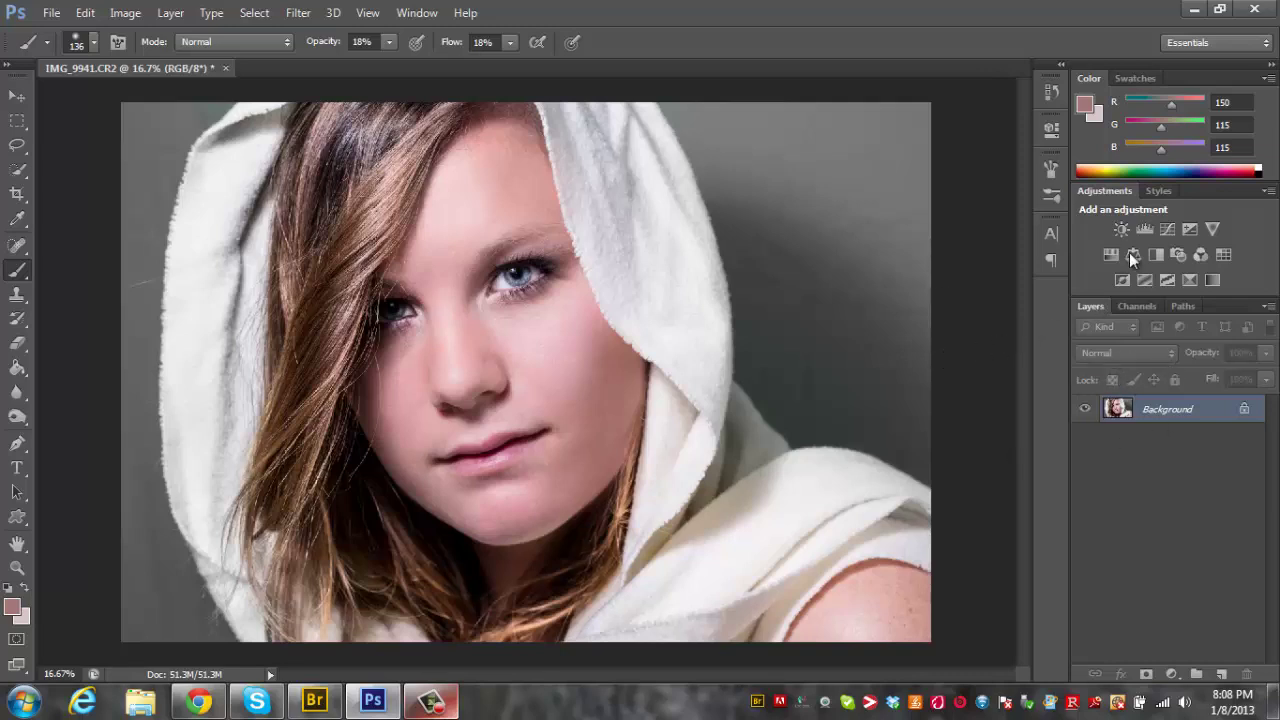
left_click(1142, 229)
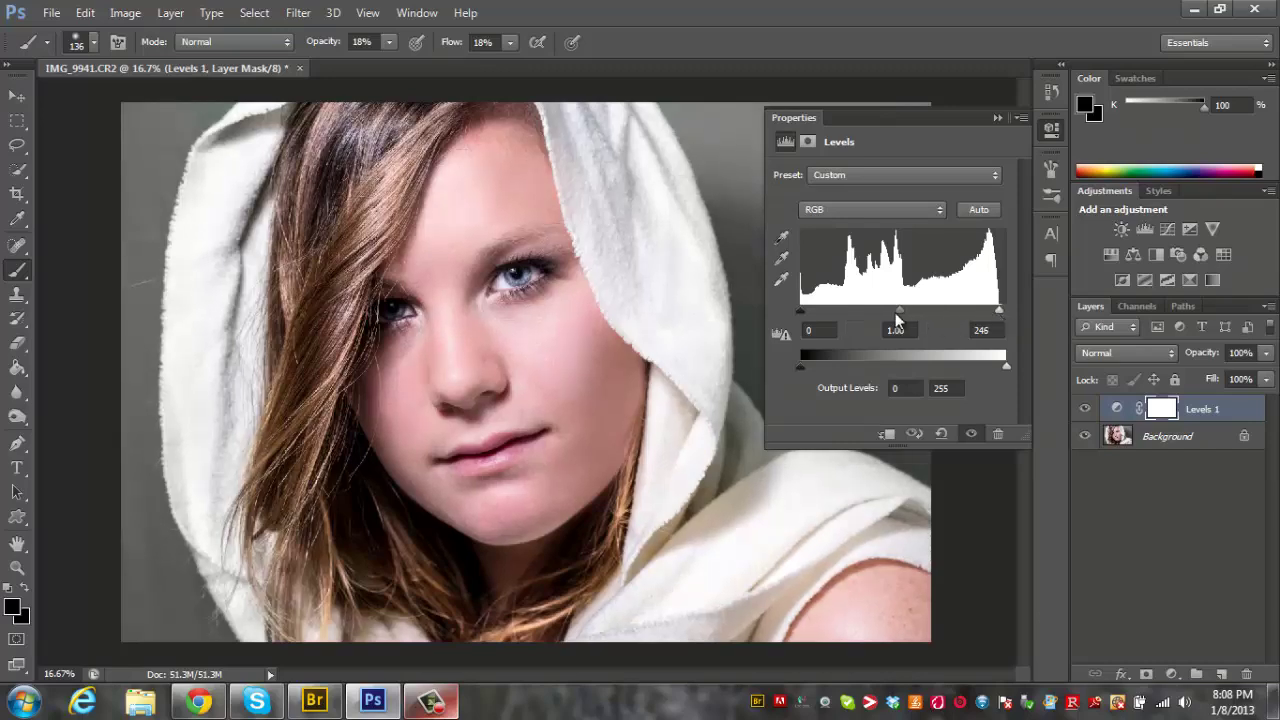
mouse_move(901, 315)
left_mouse_down()
mouse_move(931, 313)
mouse_move(903, 315)
left_mouse_up()
left_click(997, 433)
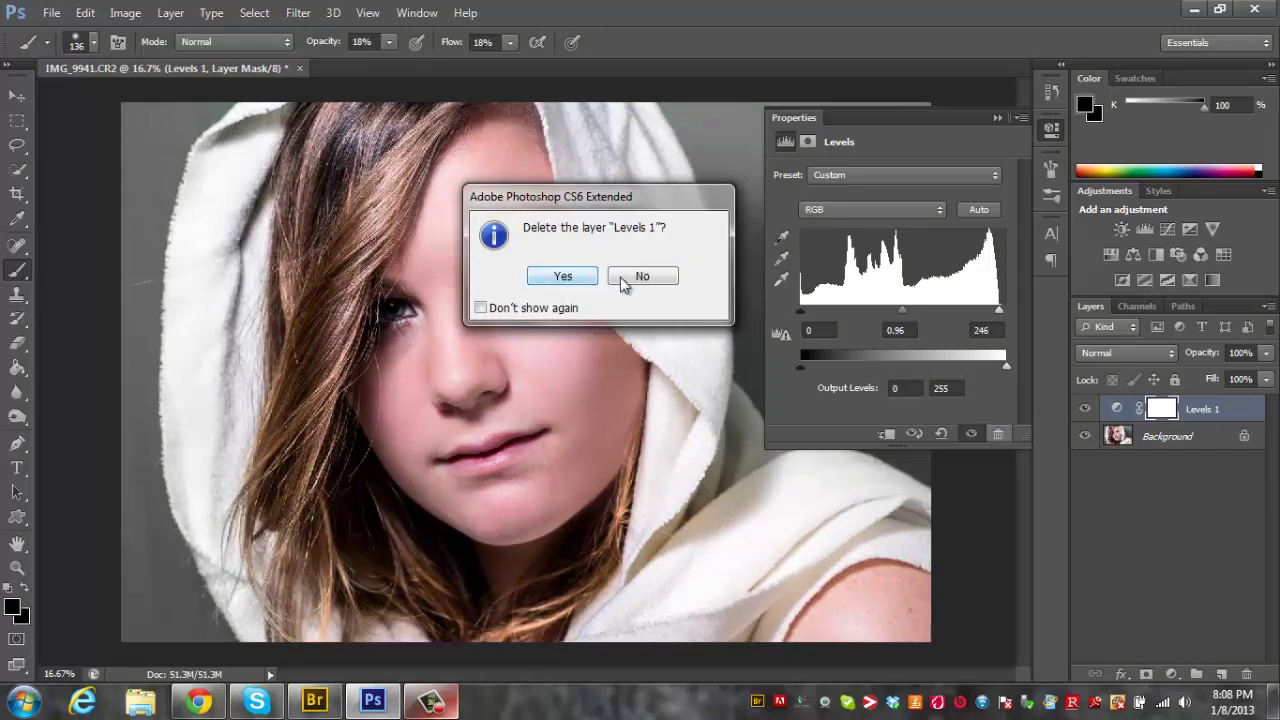
left_click(565, 276)
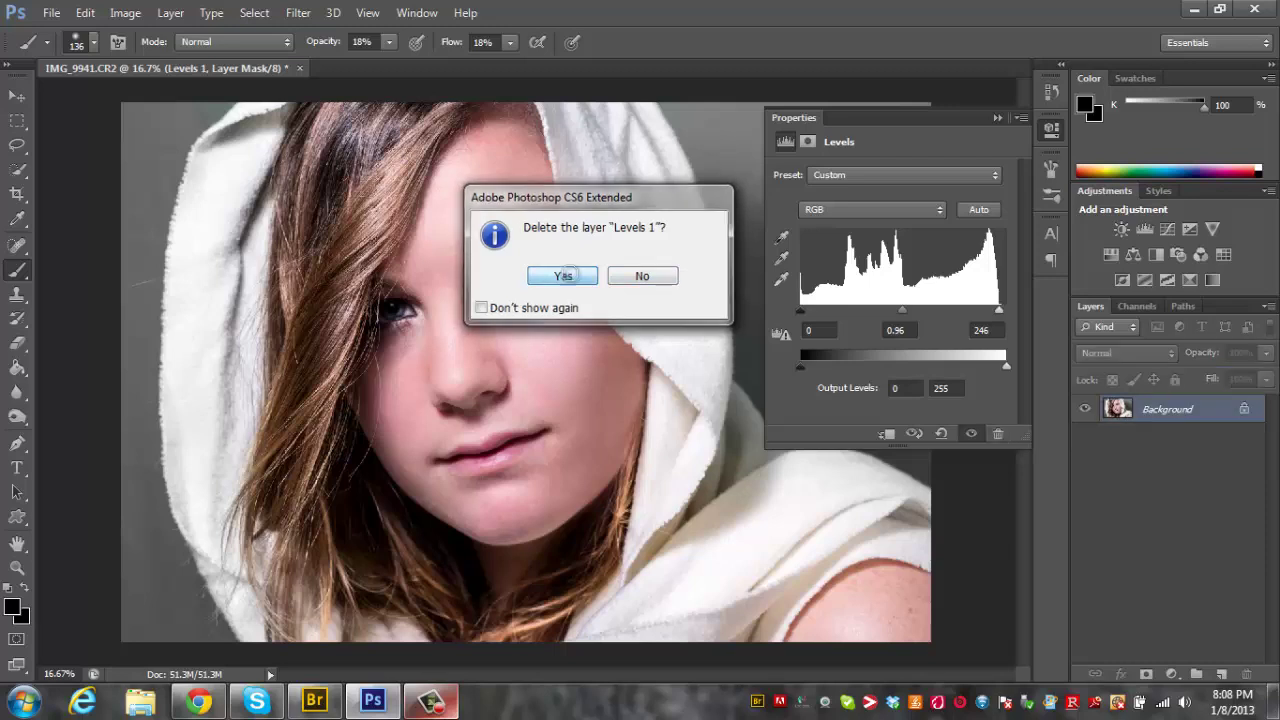
left_click(996, 118)
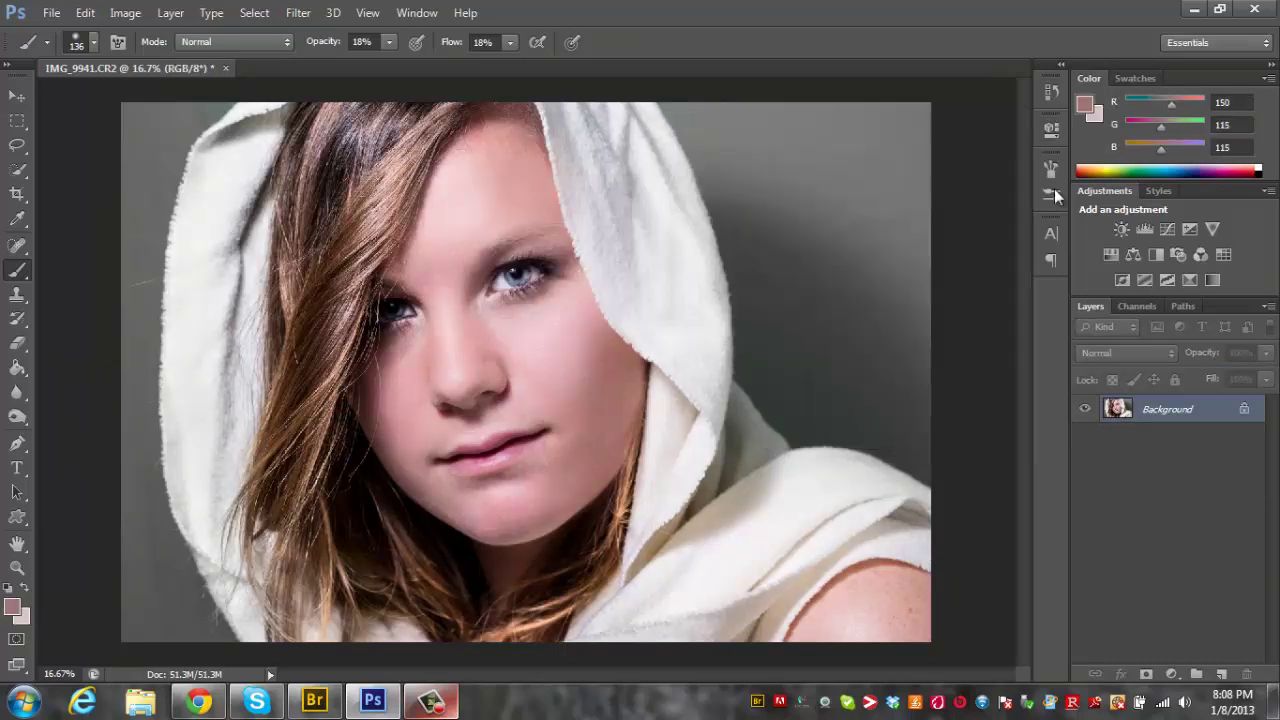
Add a Hue/Saturation adjustment layer with Saturation at -100 to make the portrait black and white
left_click(1106, 254)
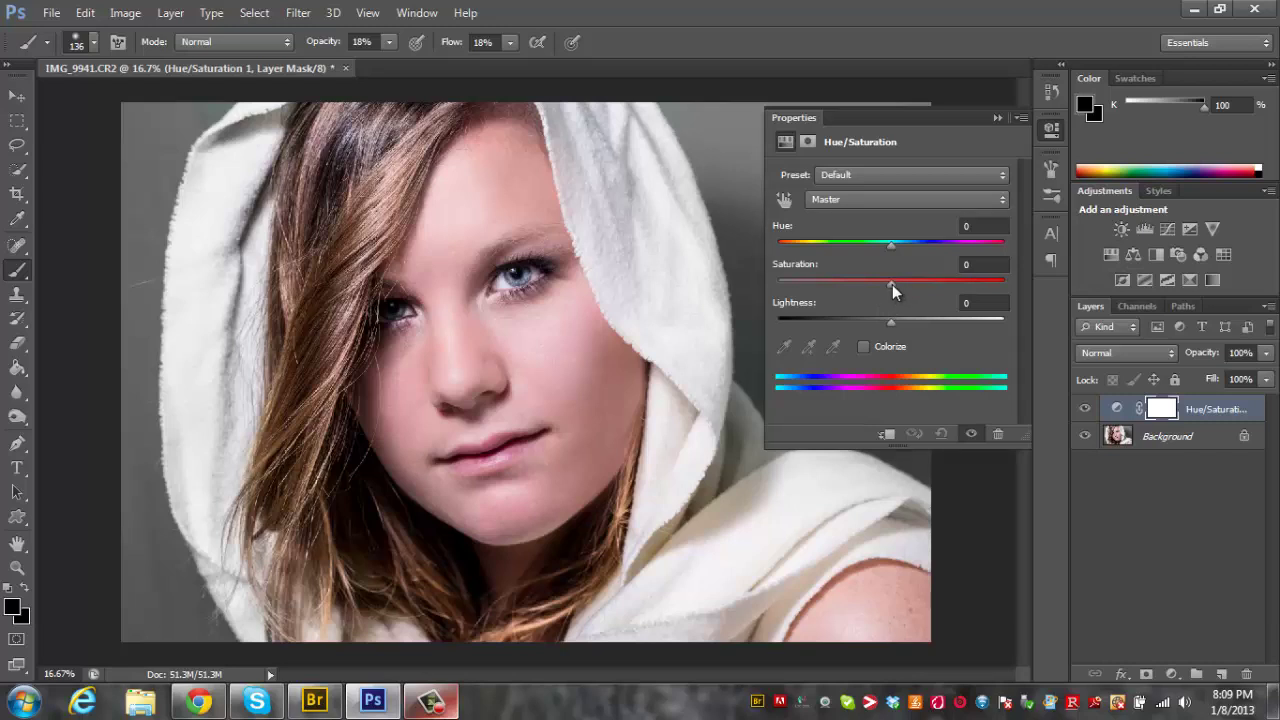
left_click_drag(891, 284, 783, 285)
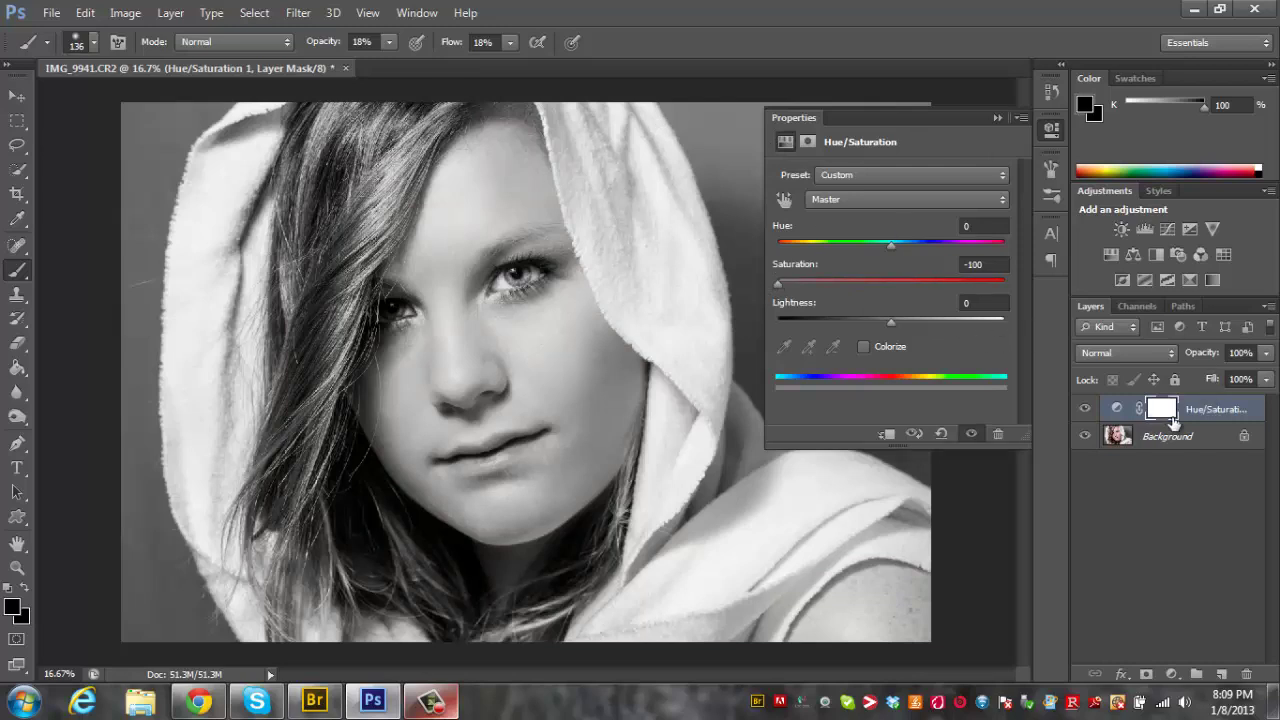
left_click(998, 118)
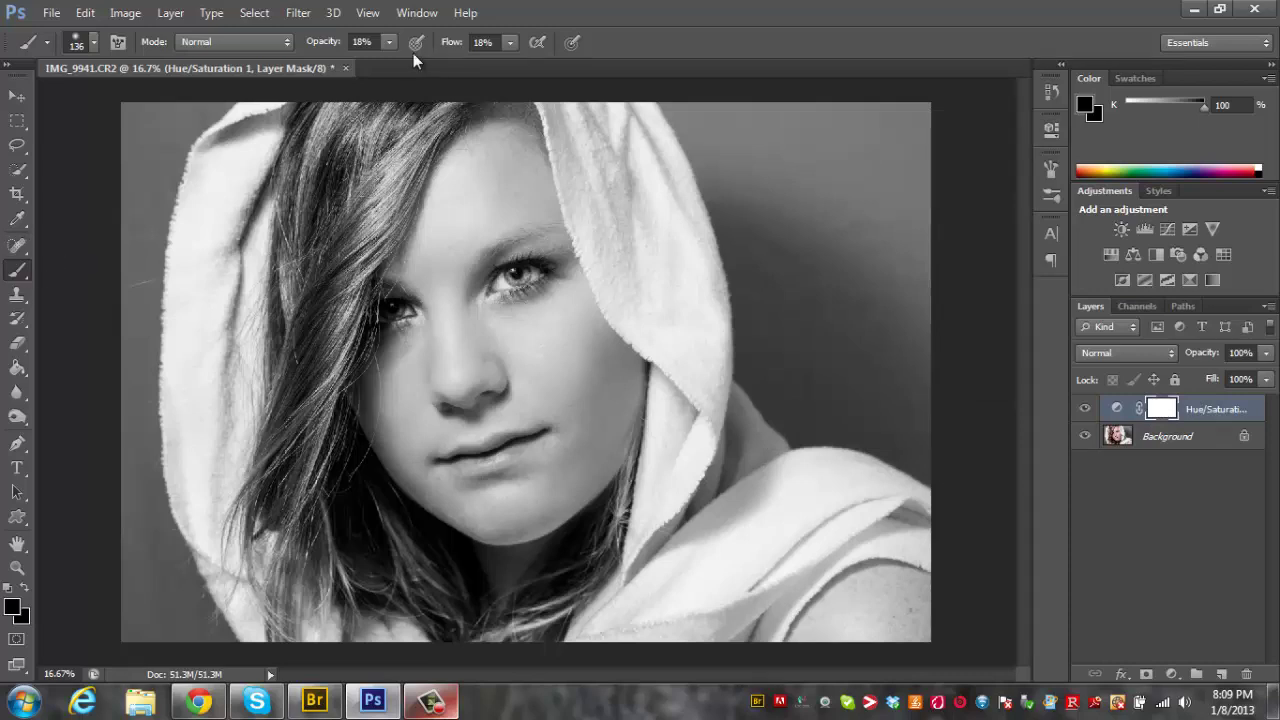
Set brush Opacity and Flow to 100% and paint the mask to restore both eyes' blue colour
left_click(389, 42)
left_click(510, 42)
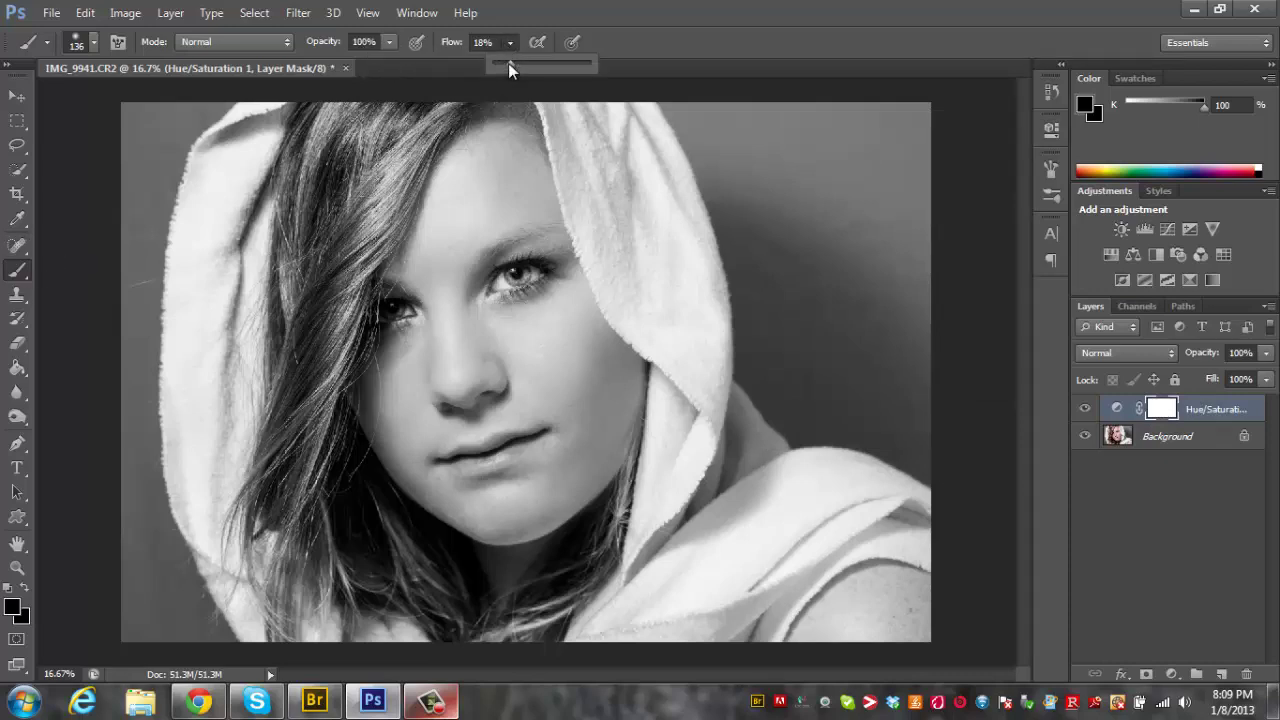
left_click_drag(508, 63, 611, 66)
mouse_move(512, 274)
left_mouse_down()
mouse_move(524, 277)
mouse_move(500, 284)
left_mouse_up()
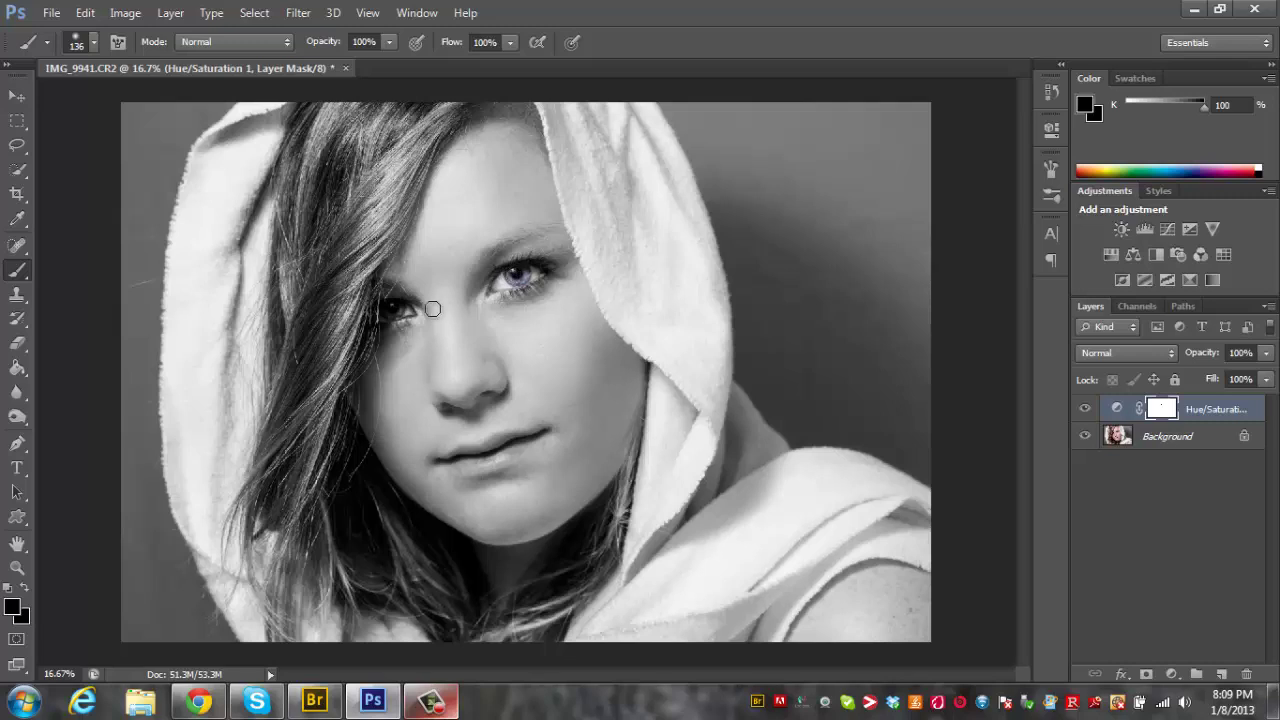
mouse_move(396, 310)
left_mouse_down()
mouse_move(386, 304)
mouse_move(398, 312)
left_mouse_up()
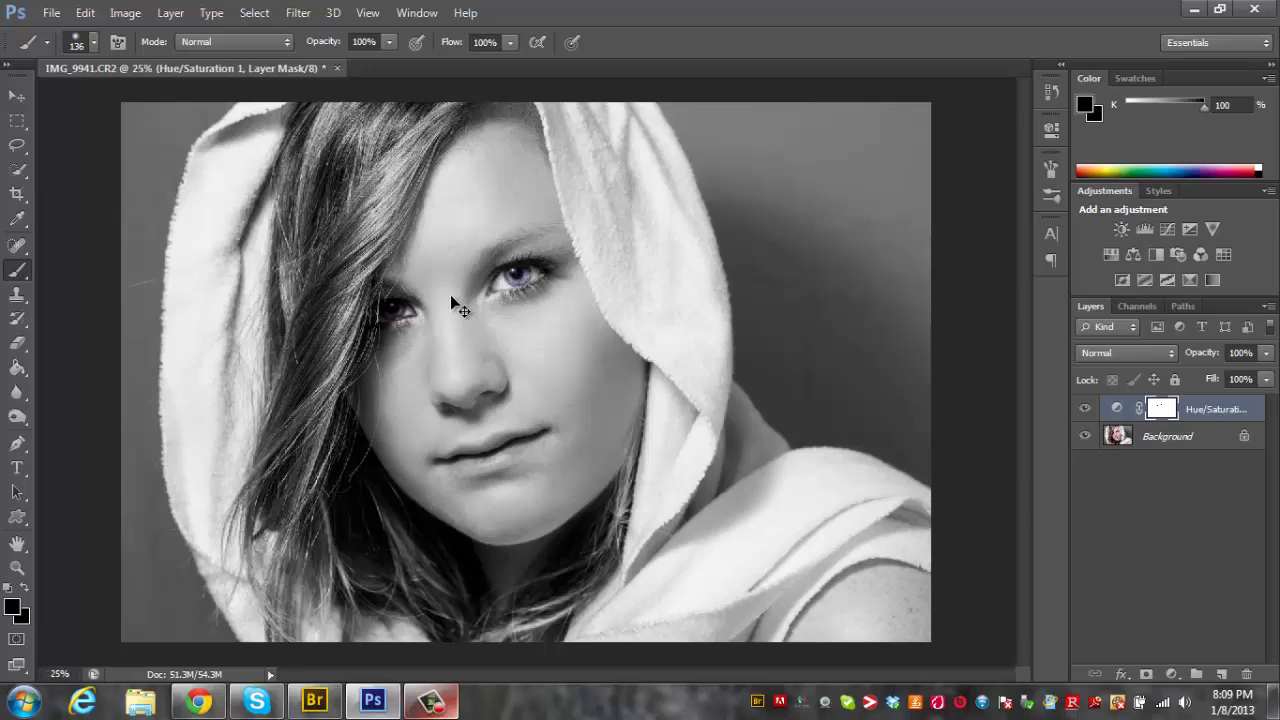
Paint white on the mask under both eyes to remove the pink tint, zooming in then out
key("ctrl+plus")
key("ctrl+plus")
key("ctrl+plus")
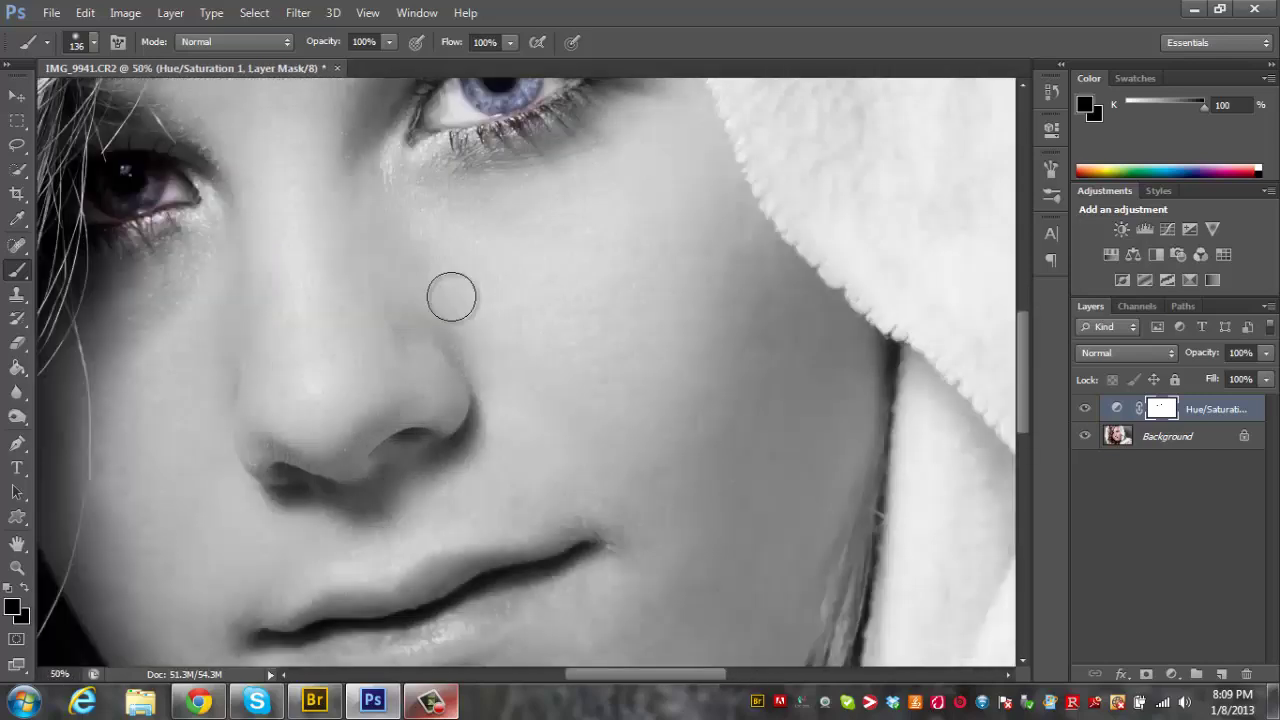
left_click_drag(1022, 373, 1018, 329)
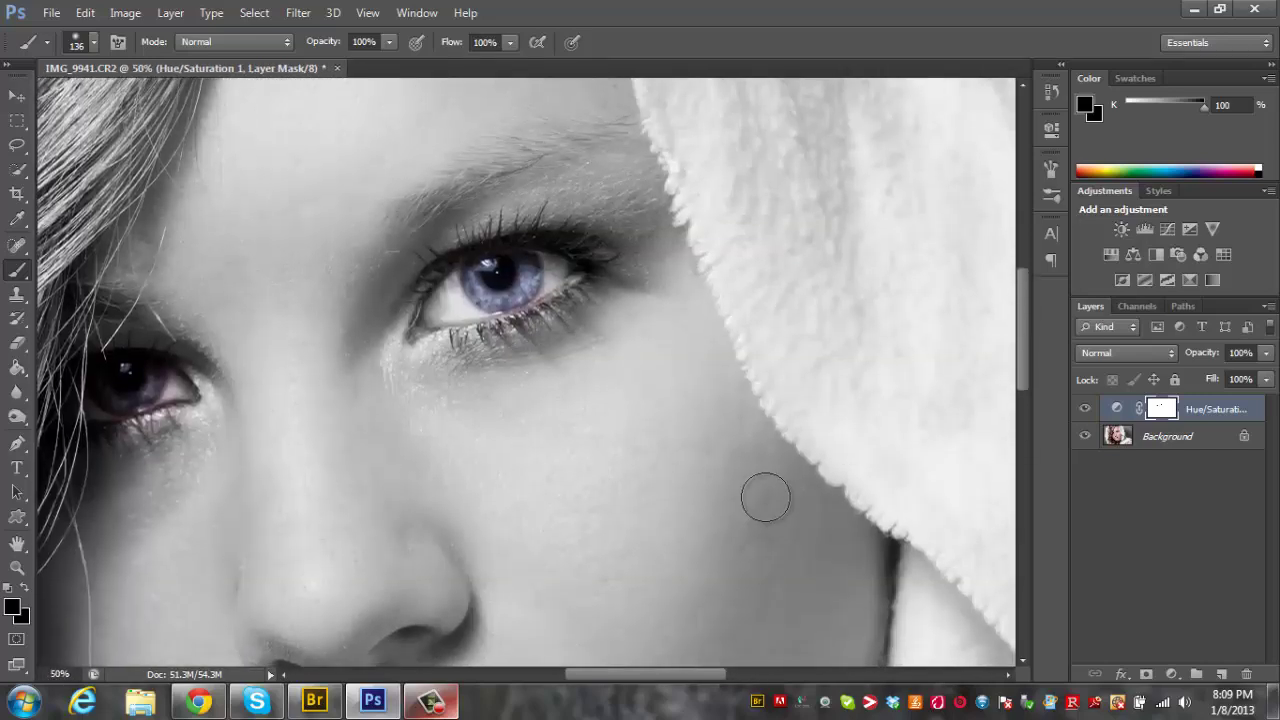
left_click_drag(672, 678, 637, 685)
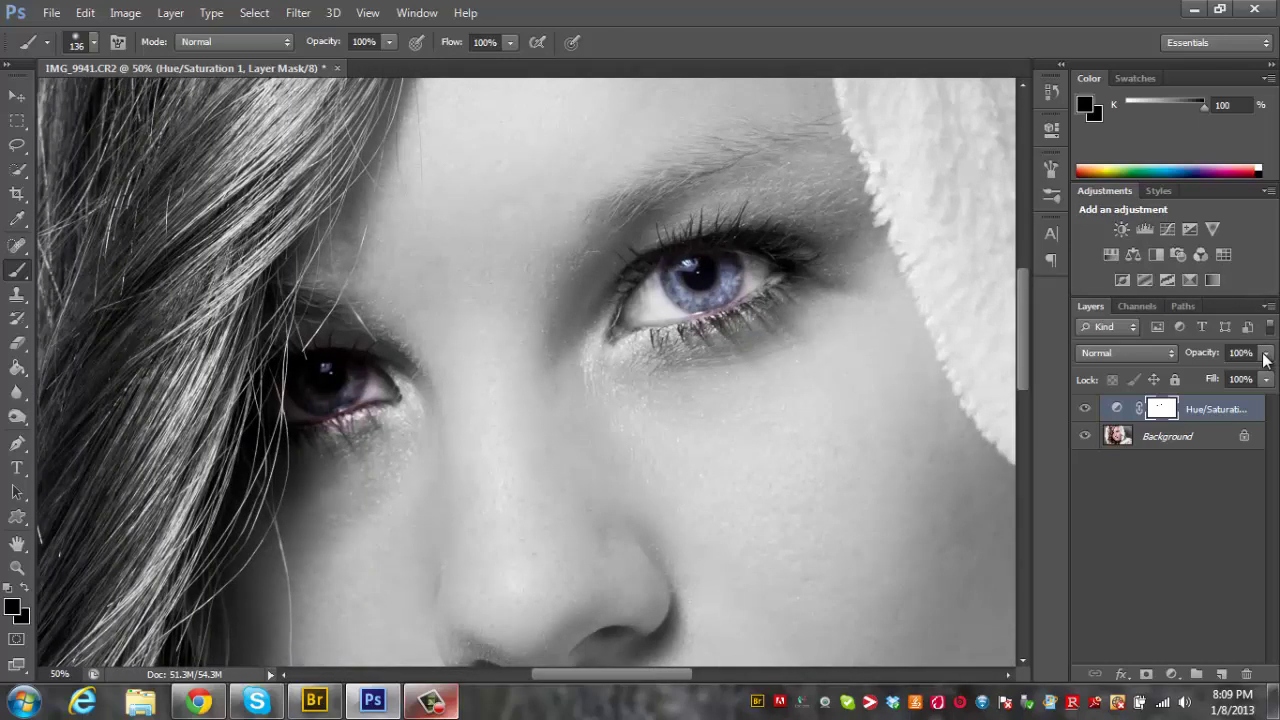
left_click(1259, 168)
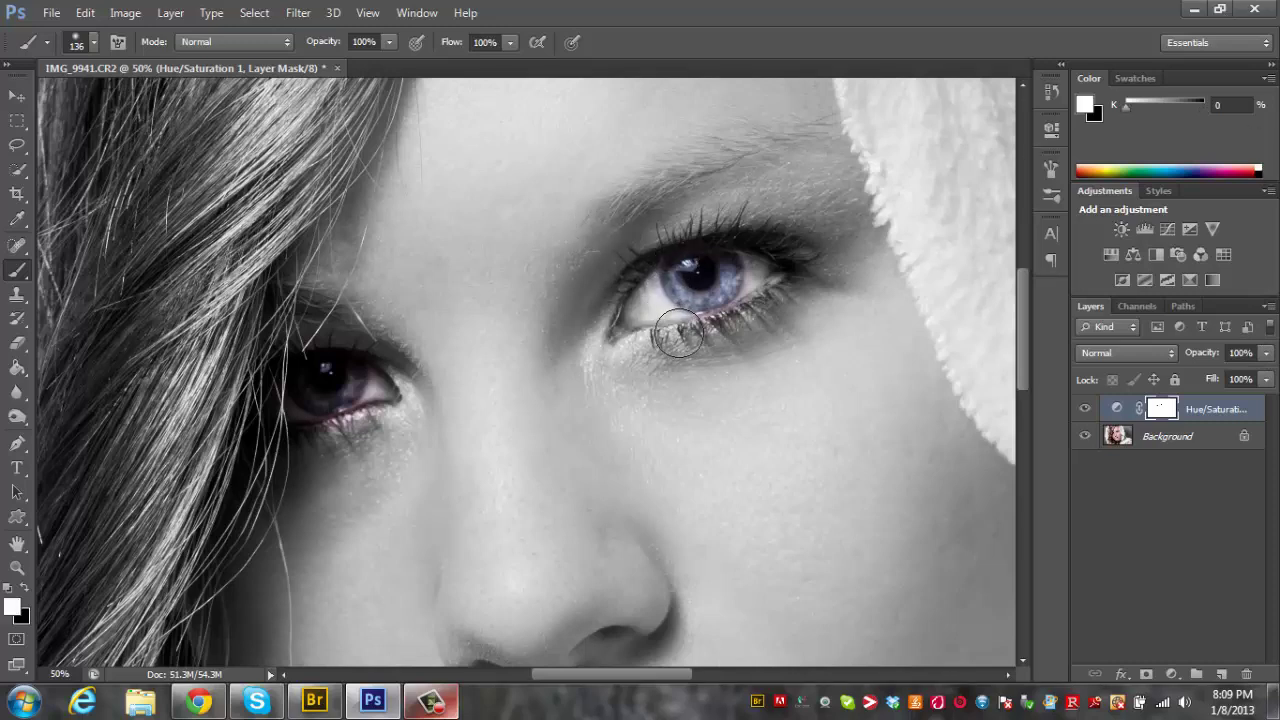
mouse_move(679, 334)
left_mouse_down()
mouse_move(740, 328)
mouse_move(716, 334)
left_mouse_up()
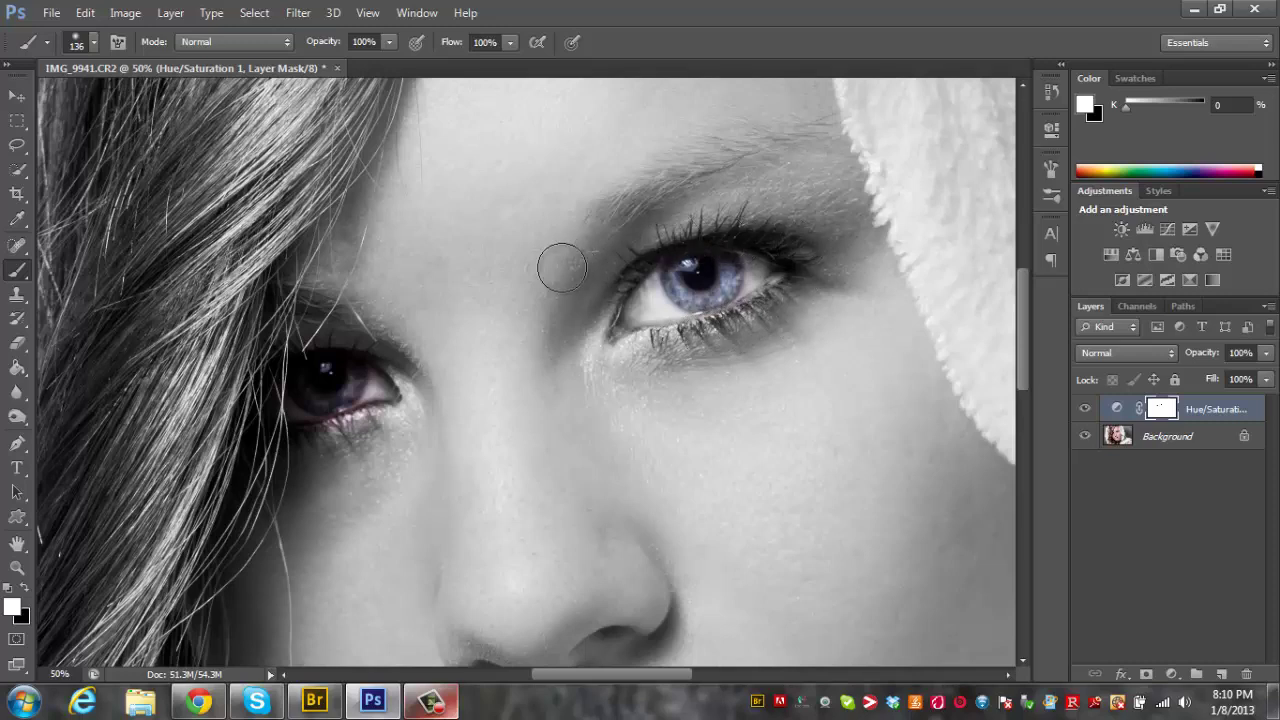
mouse_move(363, 427)
left_mouse_down()
mouse_move(305, 444)
mouse_move(360, 431)
mouse_move(395, 374)
left_mouse_up()
key("ctrl+minus")
key("ctrl+minus")
key("ctrl+minus")
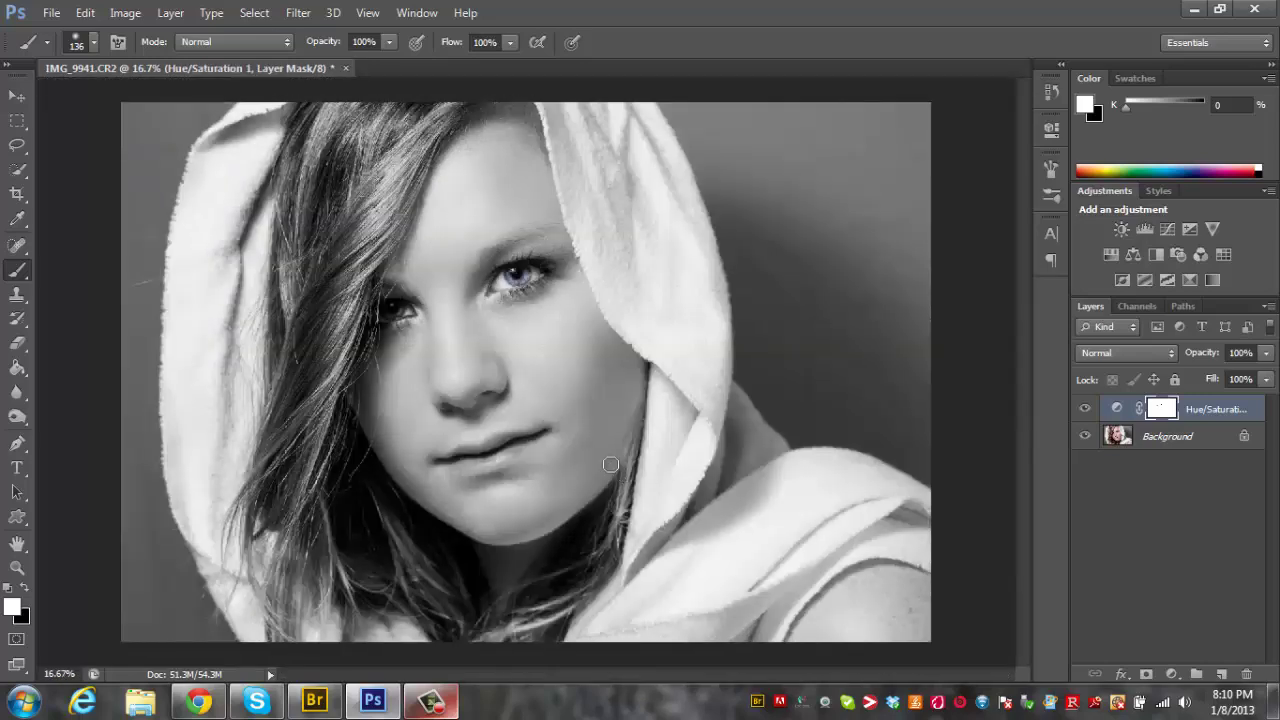